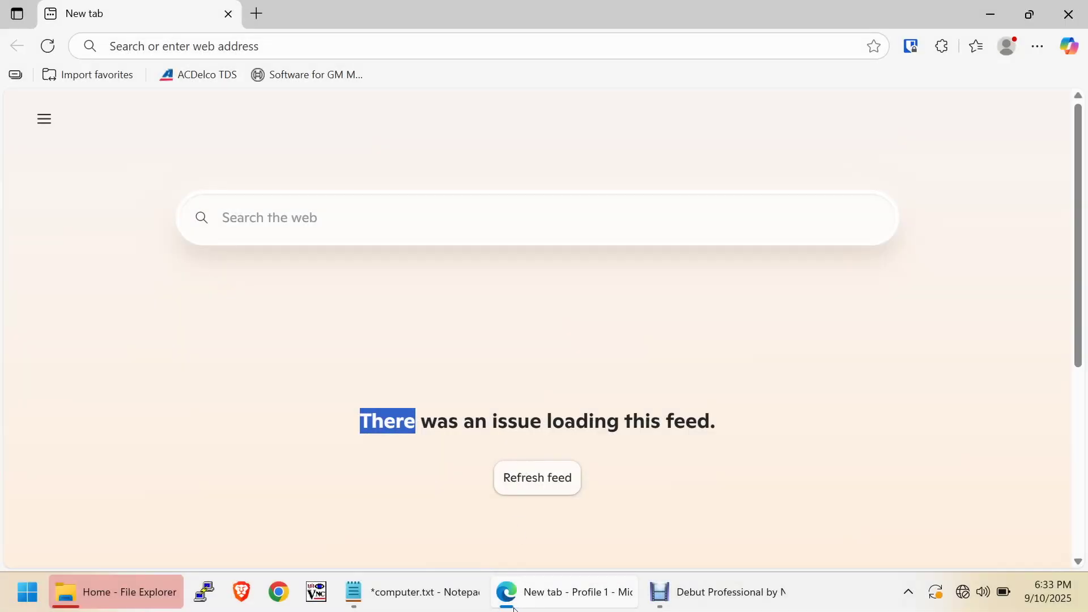
# Step: Open the ACDelco TDS website in the new browser tab
pyautogui.click(190, 75)
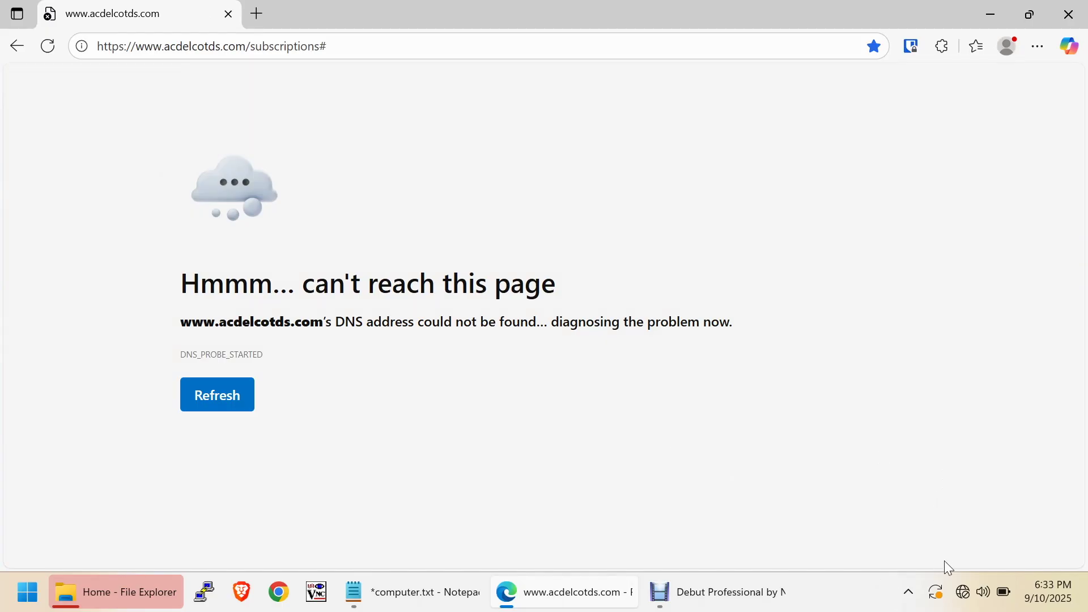
# Step: Connect the laptop to the FBI-VAN#284 Wi-Fi network and close Edge
pyautogui.click(972, 598)
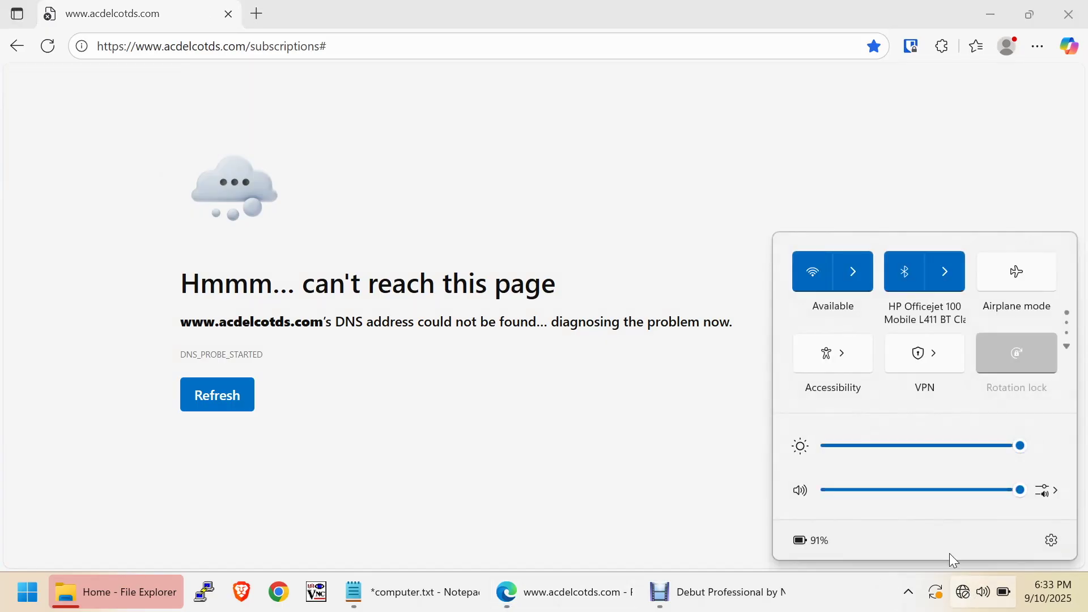
pyautogui.click(855, 273)
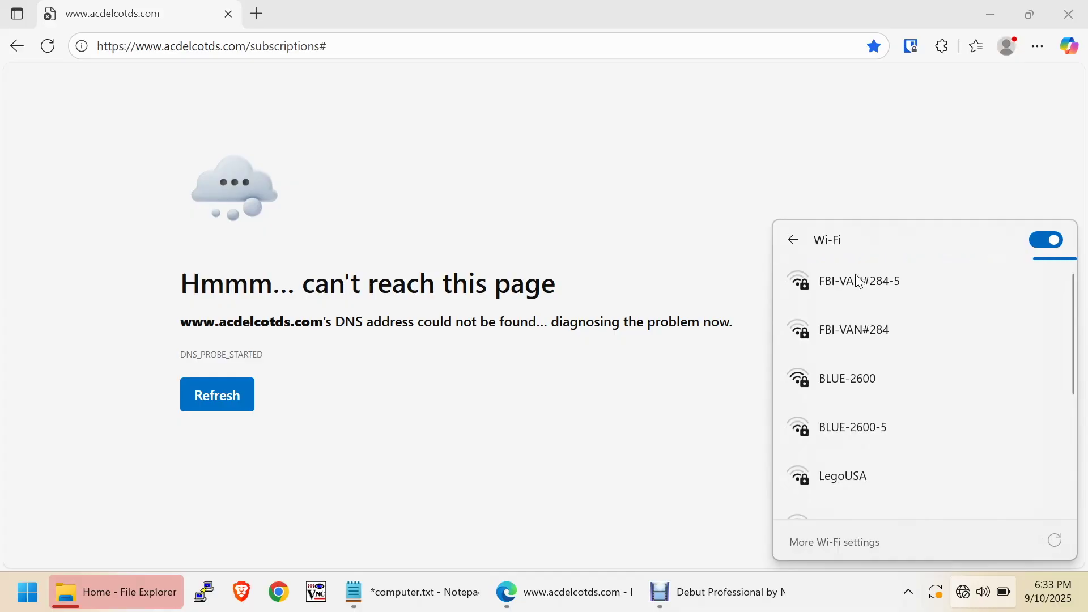
pyautogui.click(859, 380)
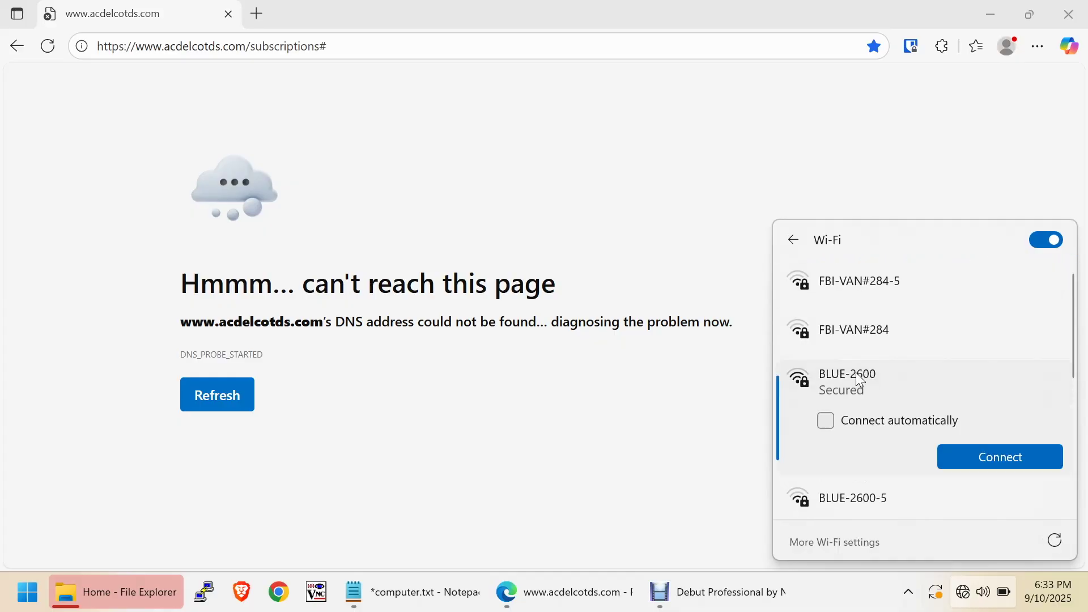
pyautogui.click(856, 334)
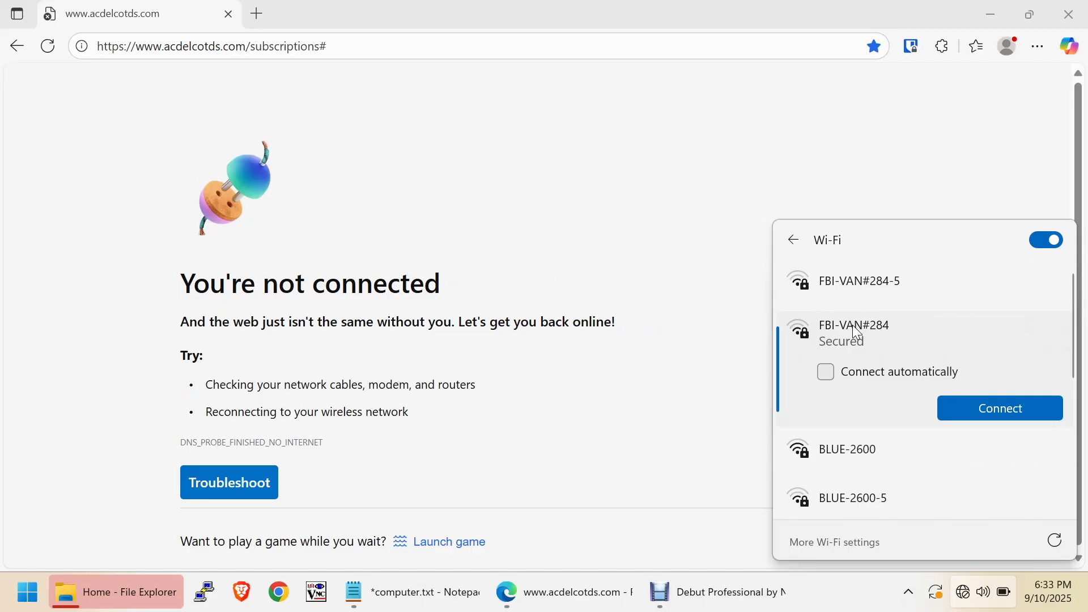
pyautogui.click(964, 407)
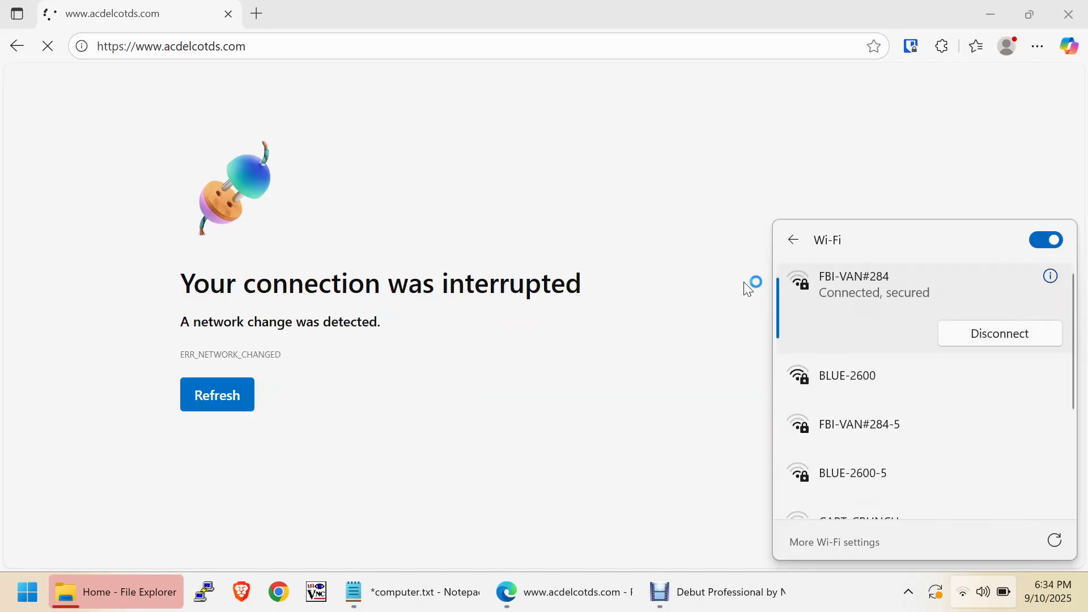
pyautogui.click(1068, 14)
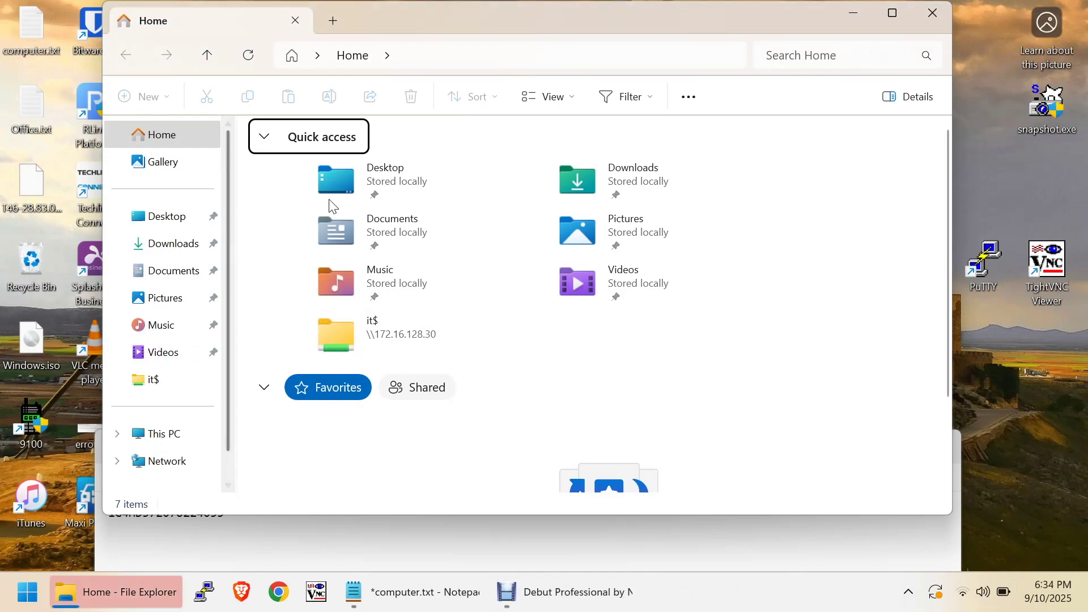
# Step: Open the ACDelco TDS login panel and unlock Bitwarden with the master password
pyautogui.click(944, 17)
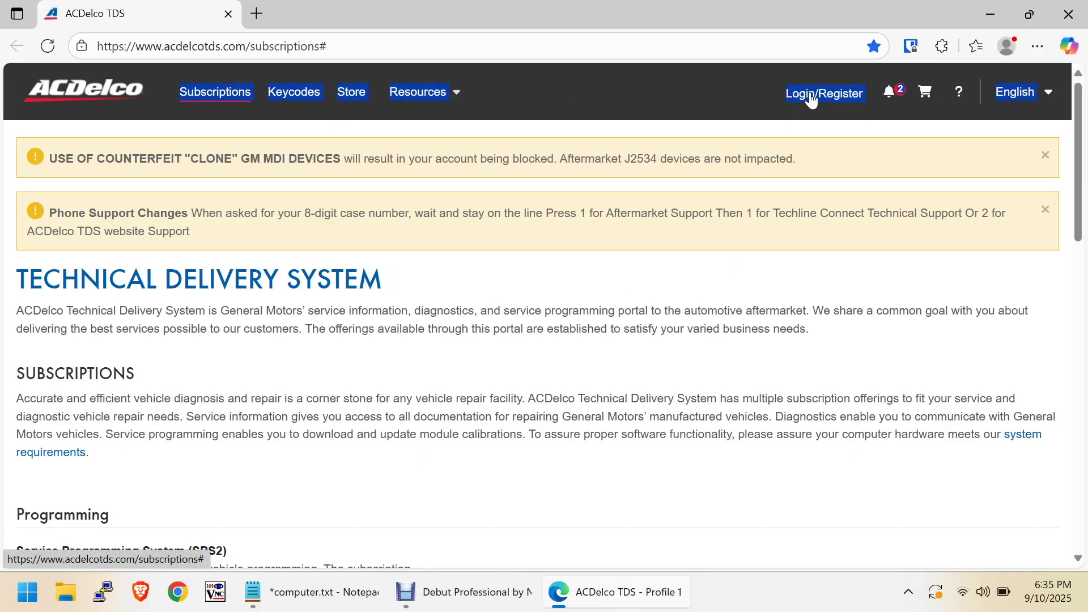
pyautogui.click(813, 97)
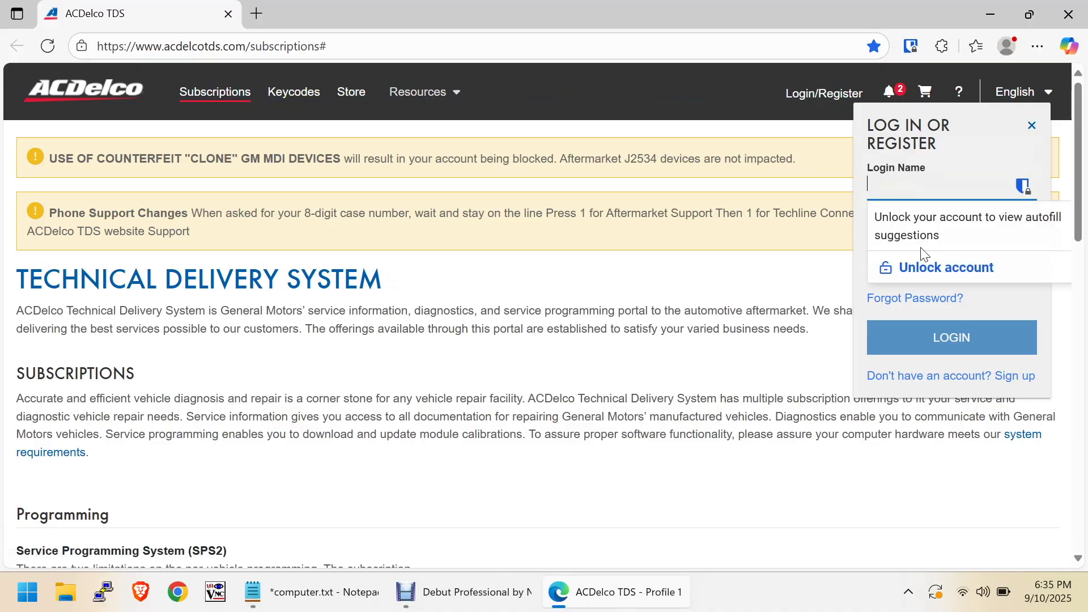
pyautogui.click(922, 264)
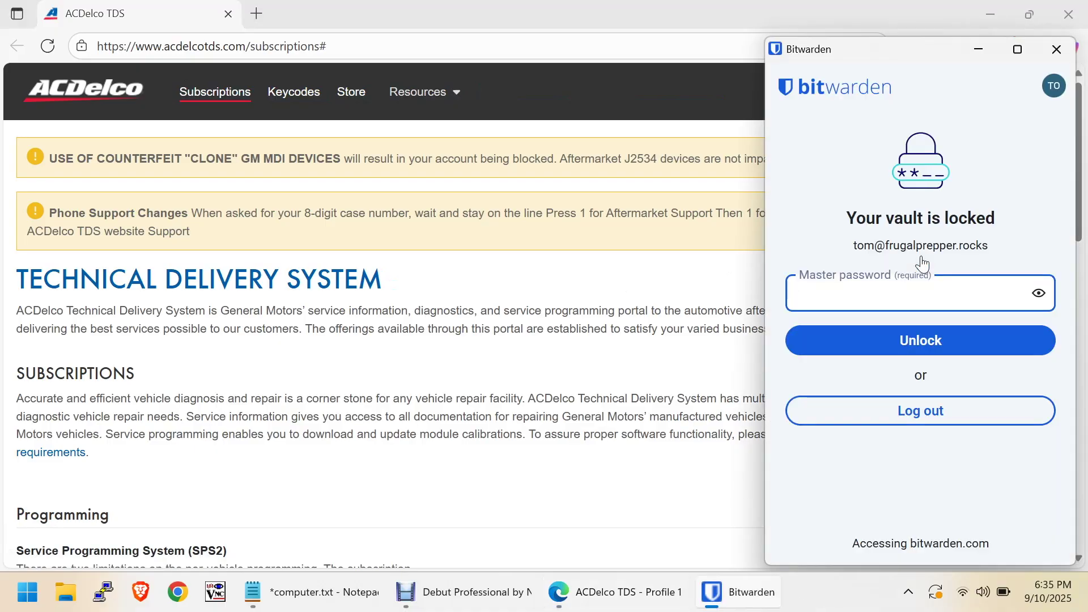
pyautogui.write('••')
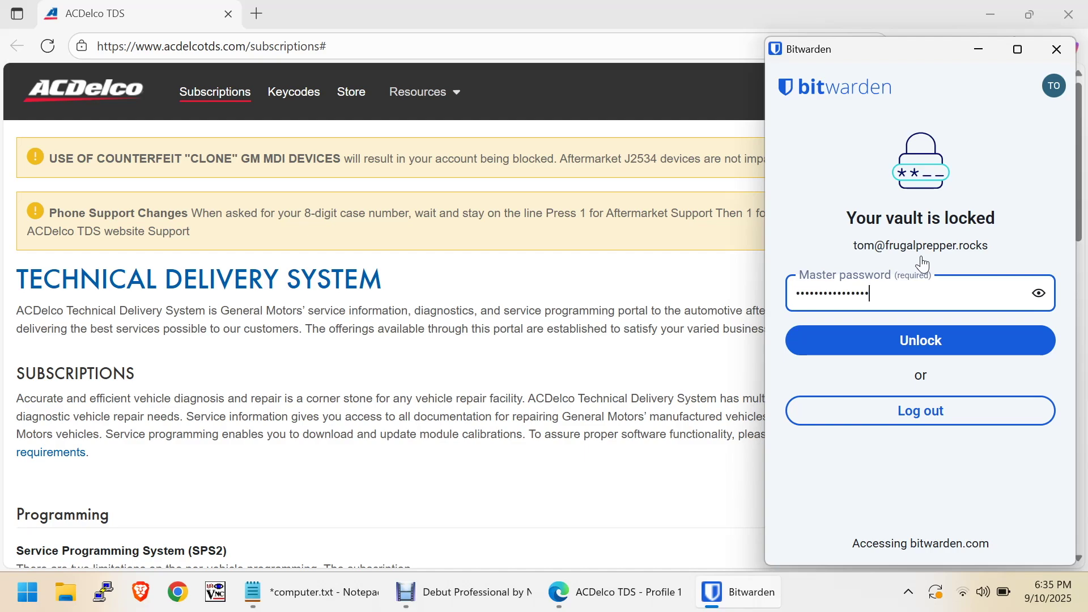
pyautogui.write('•')
pyautogui.press('Return')
# Step: Autofill the saved acdelcotds.com login and submit it
pyautogui.click(935, 190)
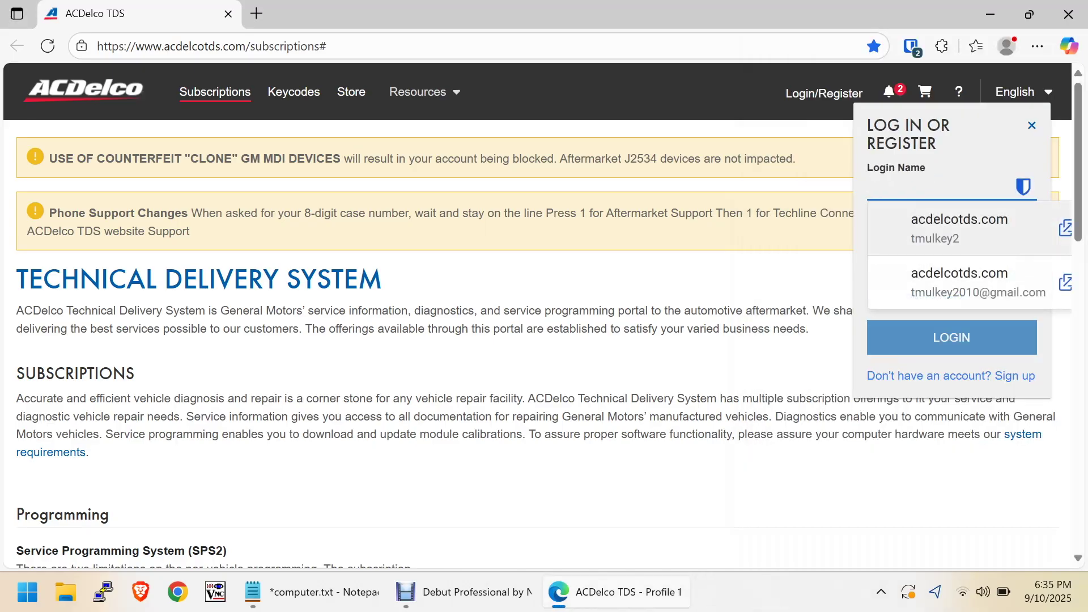
pyautogui.click(942, 242)
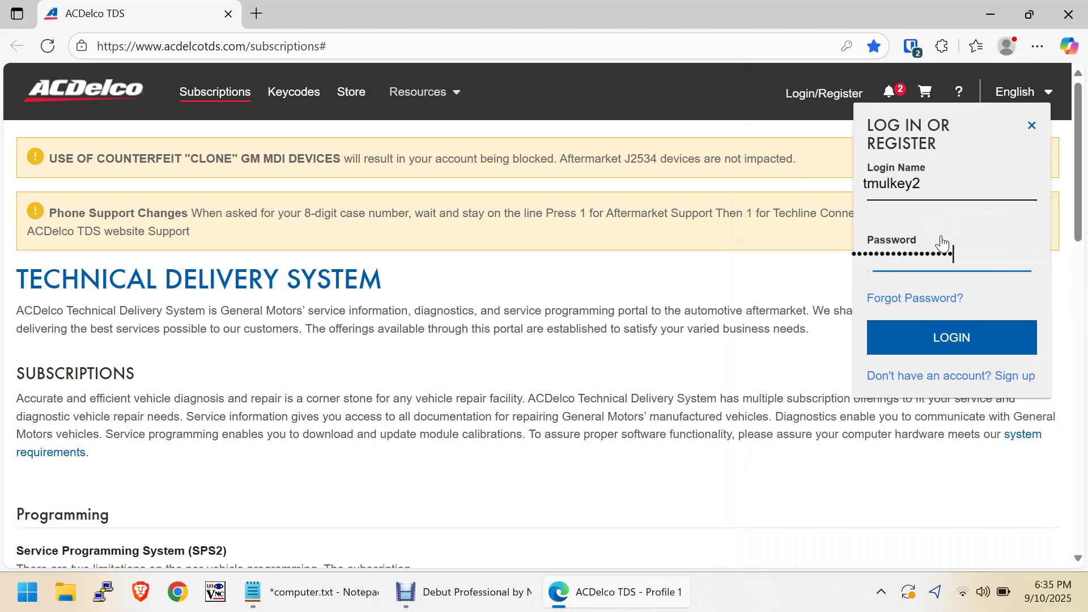
pyautogui.click(937, 348)
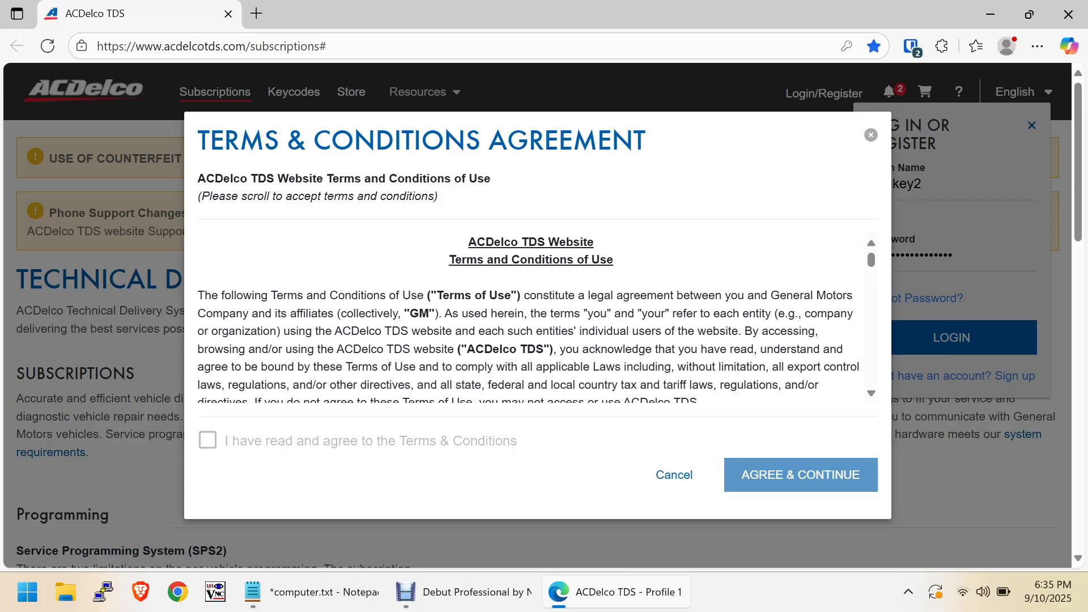
# Step: Agree to the Terms & Conditions, then view the VINs on the SPS2 subscription
pyautogui.moveTo(872, 260); pyautogui.dragTo(639, 419)
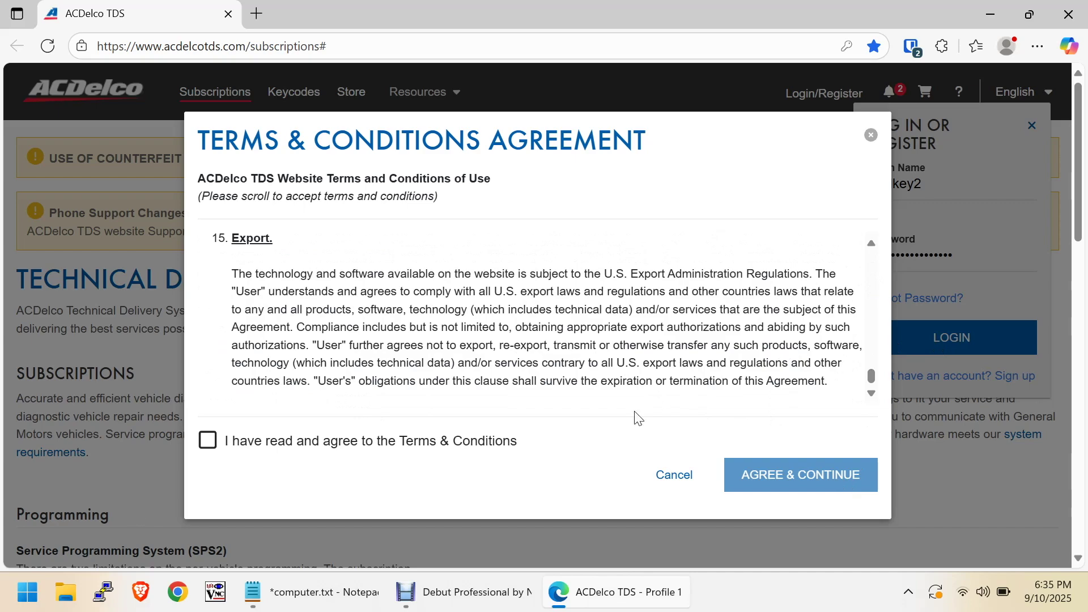
pyautogui.click(208, 441)
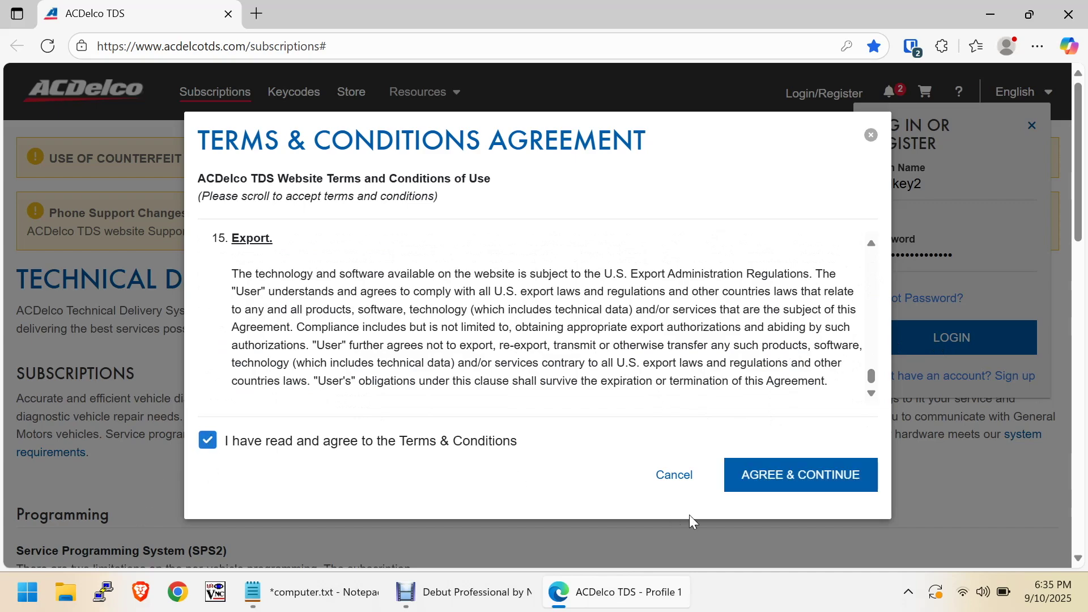
pyautogui.click(791, 476)
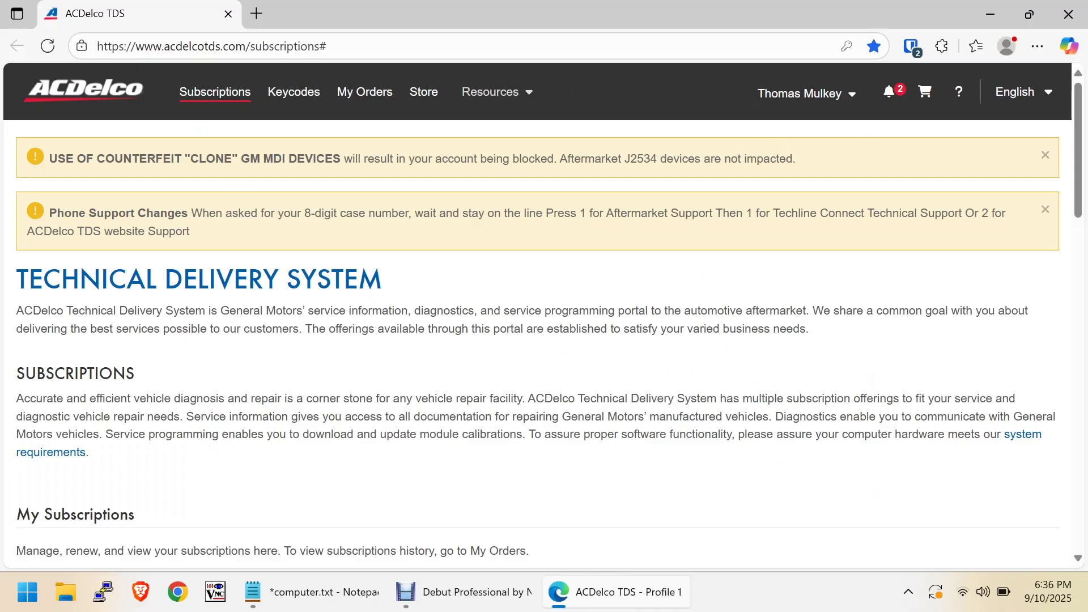
pyautogui.scroll(-5, 543, 310)
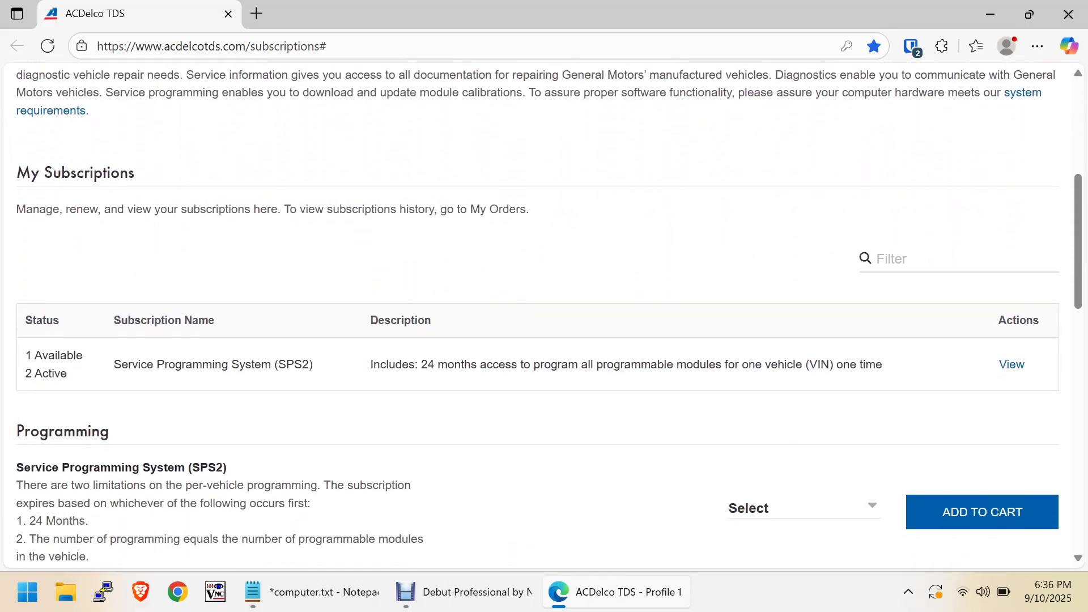
pyautogui.click(1011, 365)
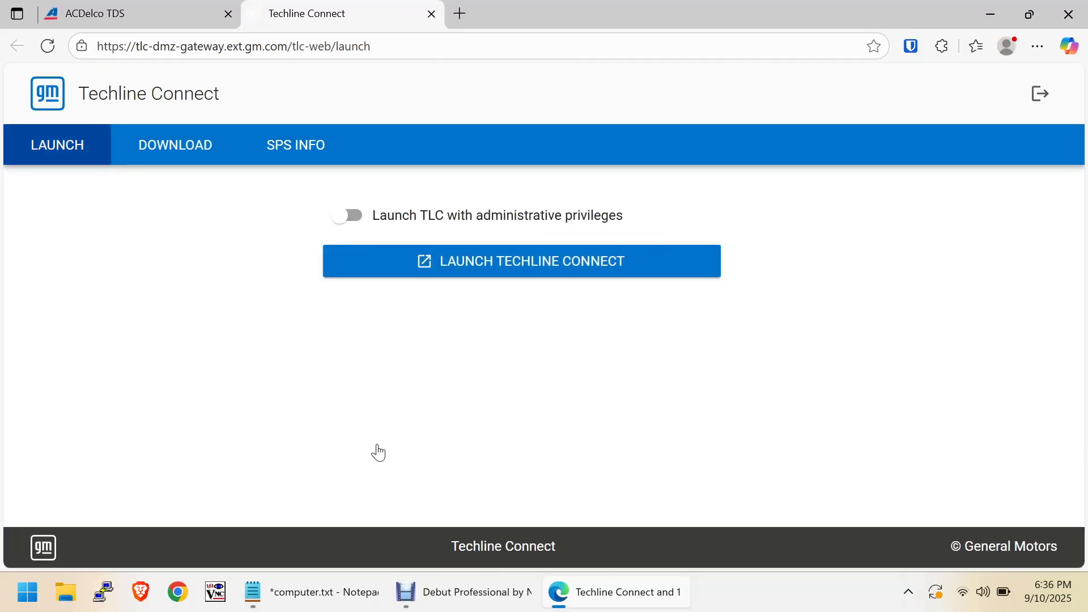
# Step: Launch the Techline Connect desktop application and switch to its window once it opens
pyautogui.click(514, 276)
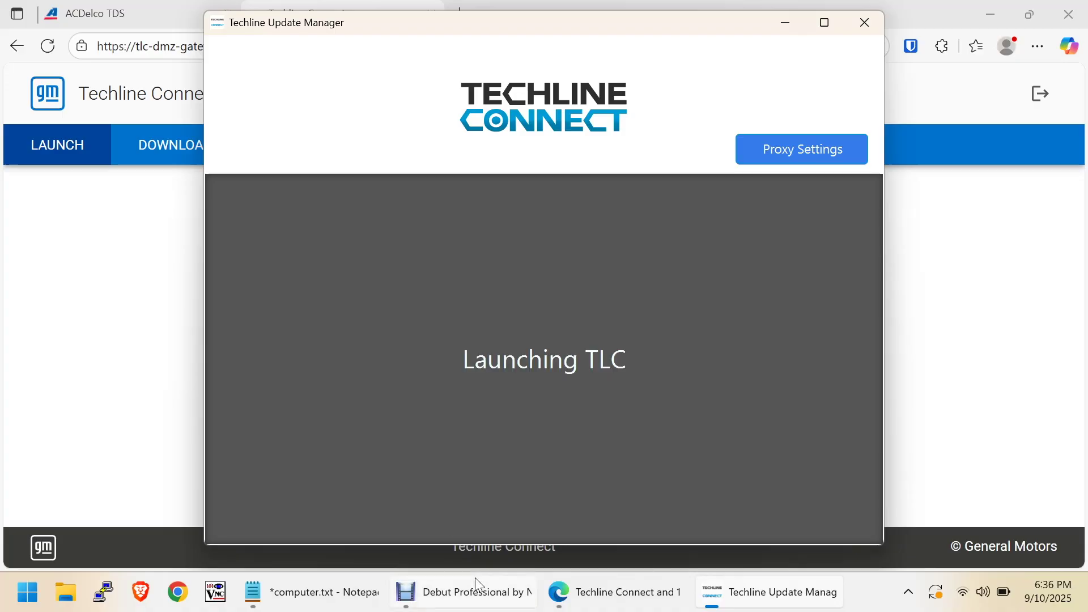
pyautogui.click(477, 581)
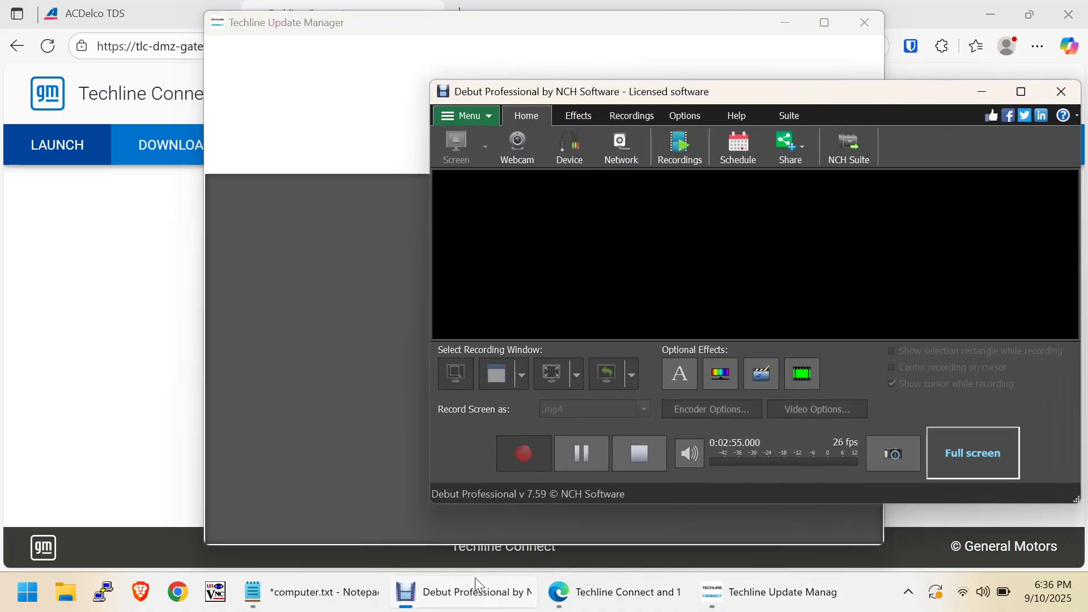
pyautogui.click(475, 577)
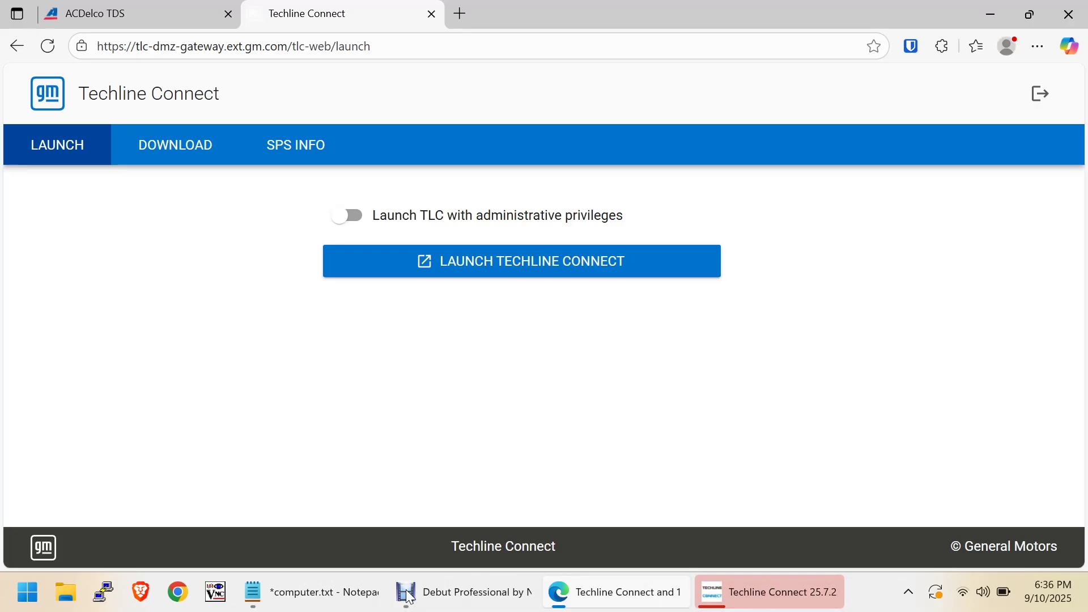
pyautogui.click(765, 588)
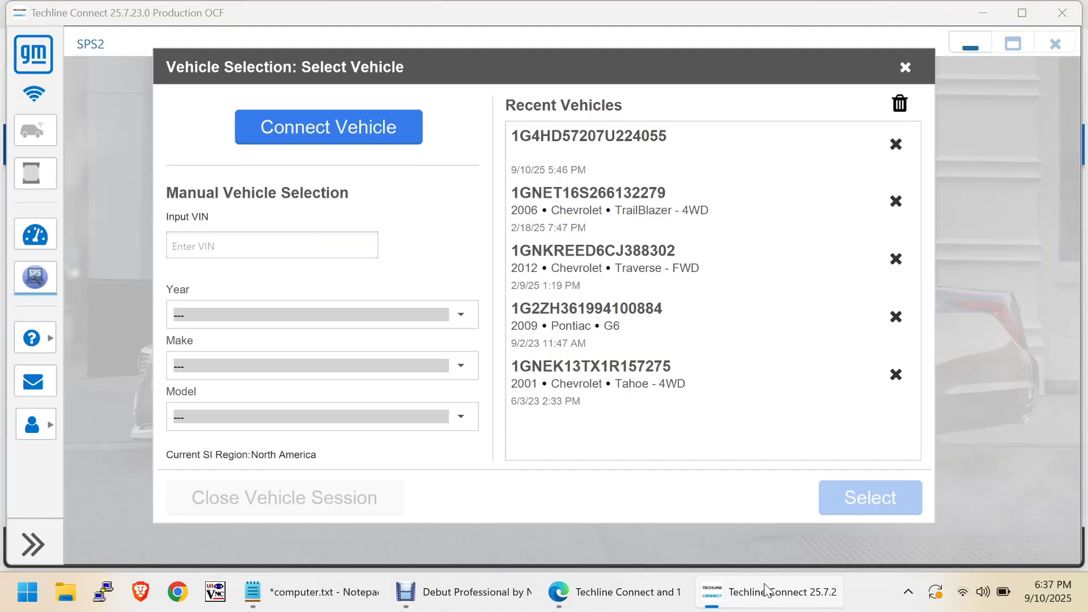
# Step: Connect to the vehicle using RLink as the interface device
pyautogui.click(389, 130)
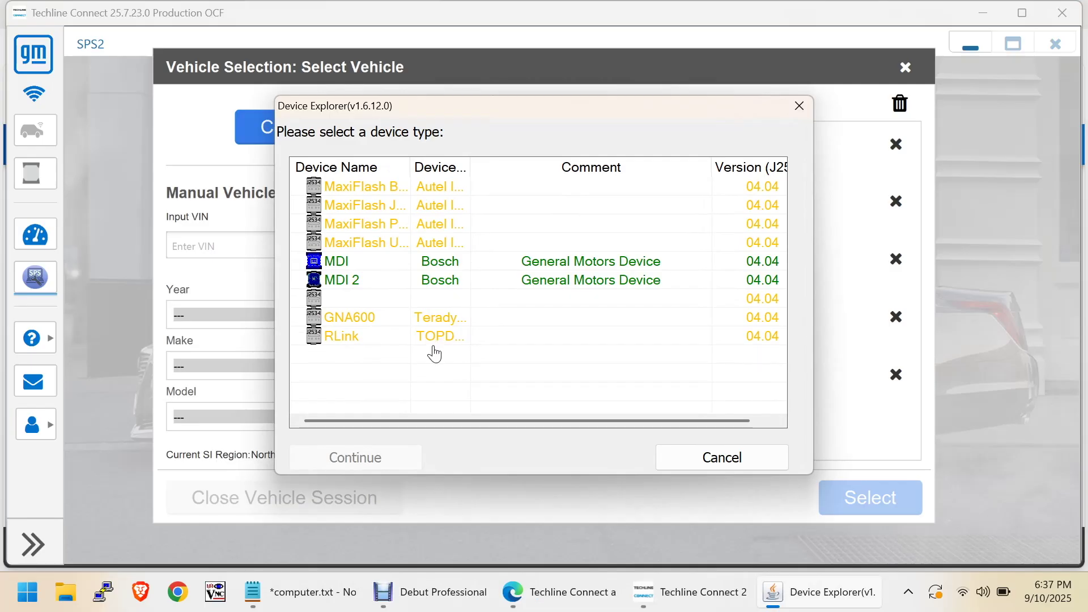
pyautogui.click(417, 341)
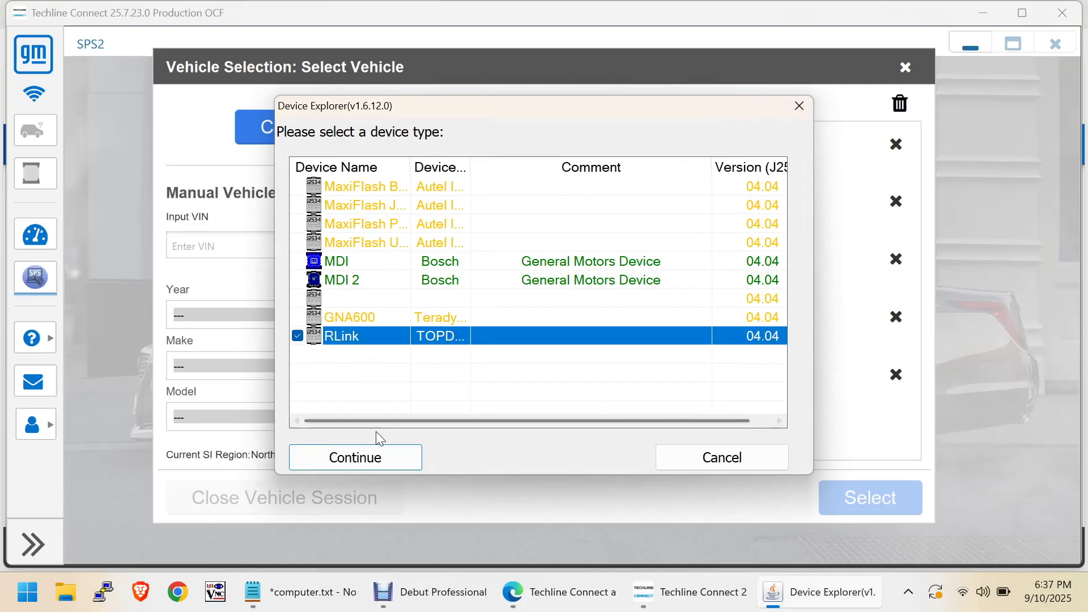
pyautogui.click(368, 458)
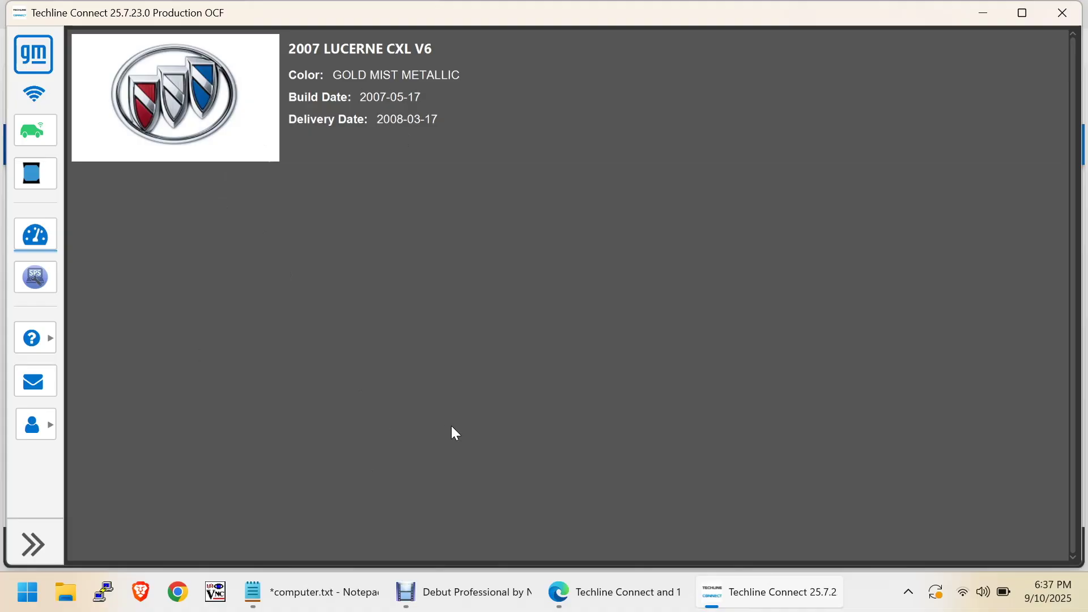
# Step: Start Service Programming System 2 and choose Replace and Reprogram as the process
pyautogui.moveTo(15, 300)
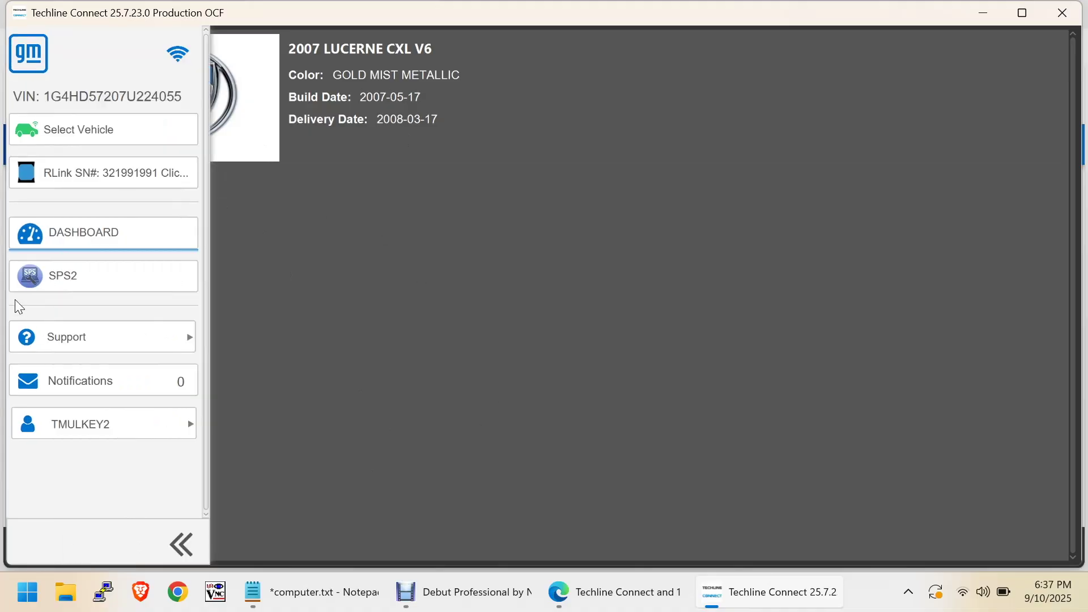
pyautogui.click(40, 279)
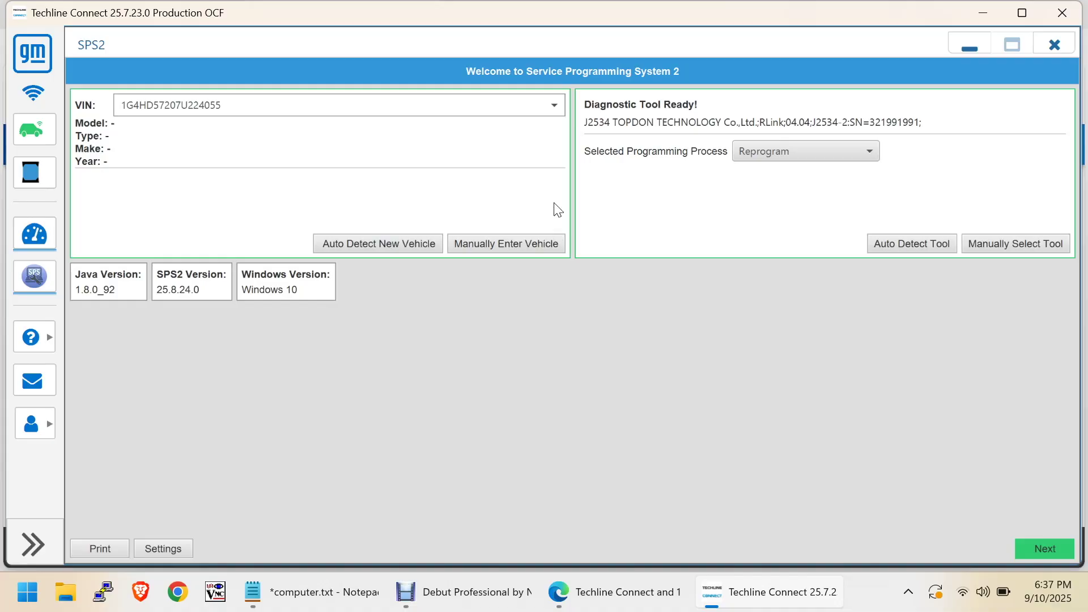
pyautogui.click(817, 160)
pyautogui.click(815, 159)
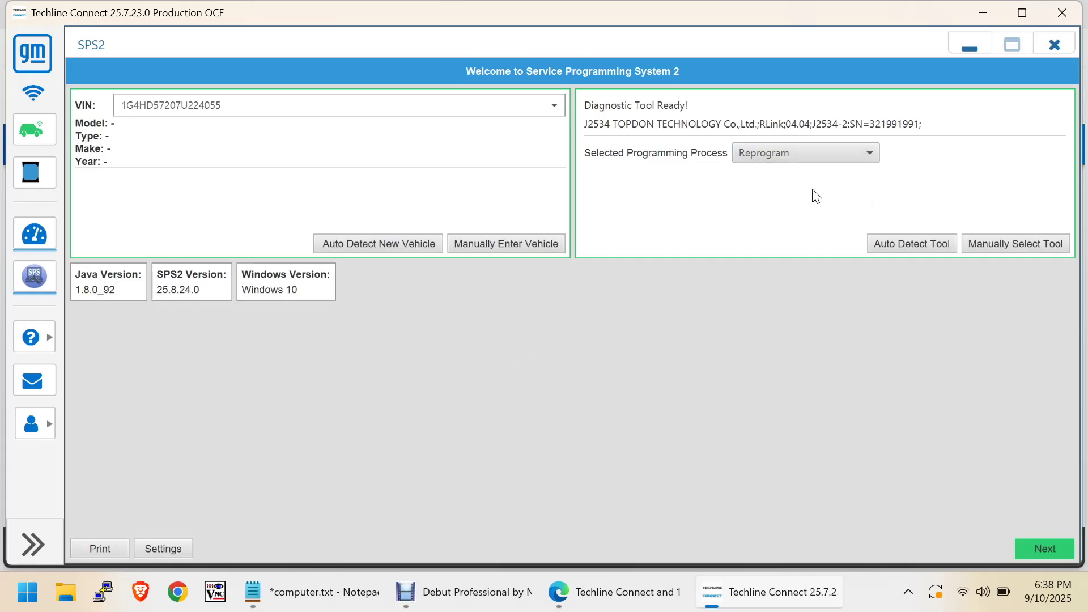
pyautogui.click(797, 151)
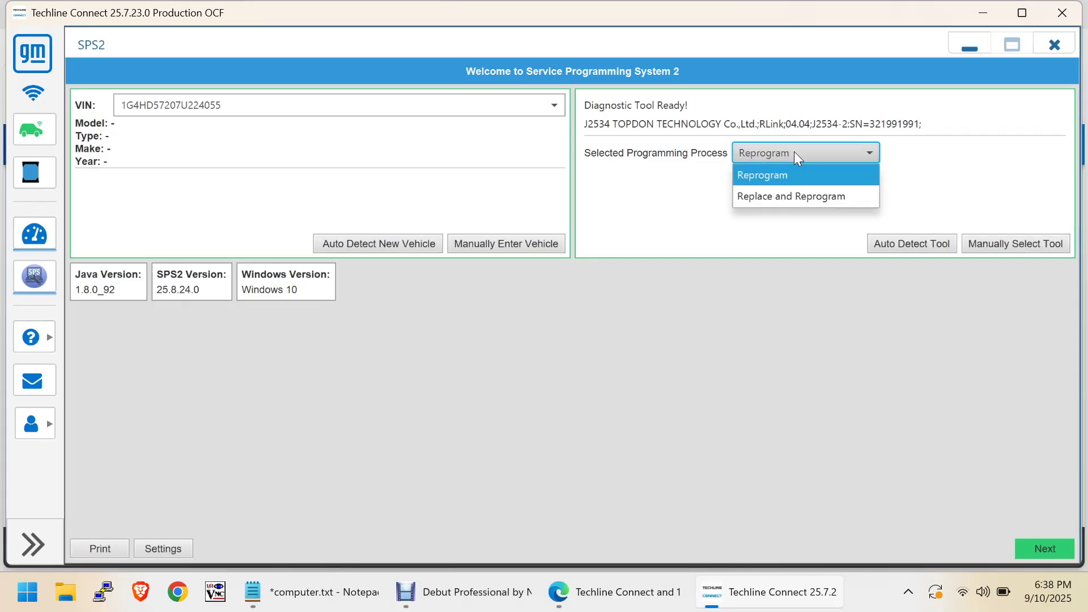
pyautogui.click(804, 197)
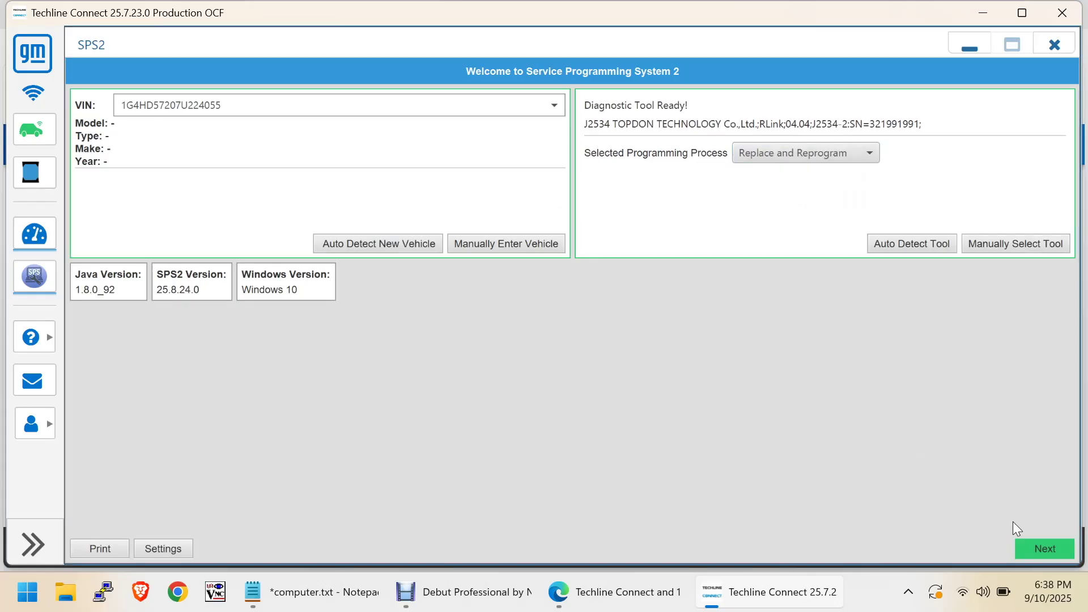
pyautogui.click(1047, 544)
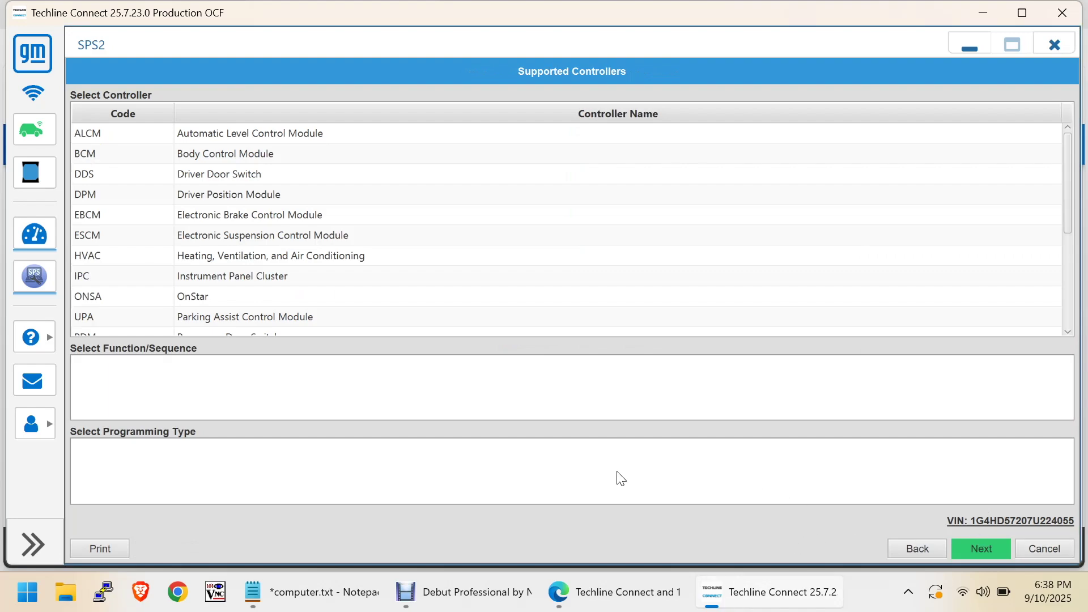
# Step: Select the Powertrain Control Module and agree to use a VIN slot
pyautogui.scroll(-3, 269, 223)
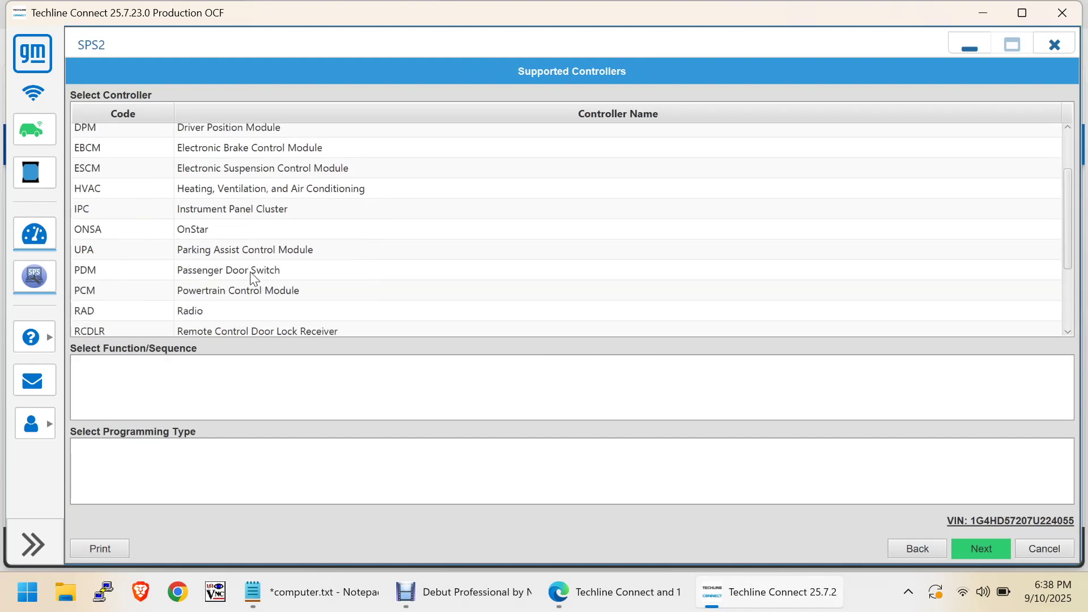
pyautogui.click(240, 293)
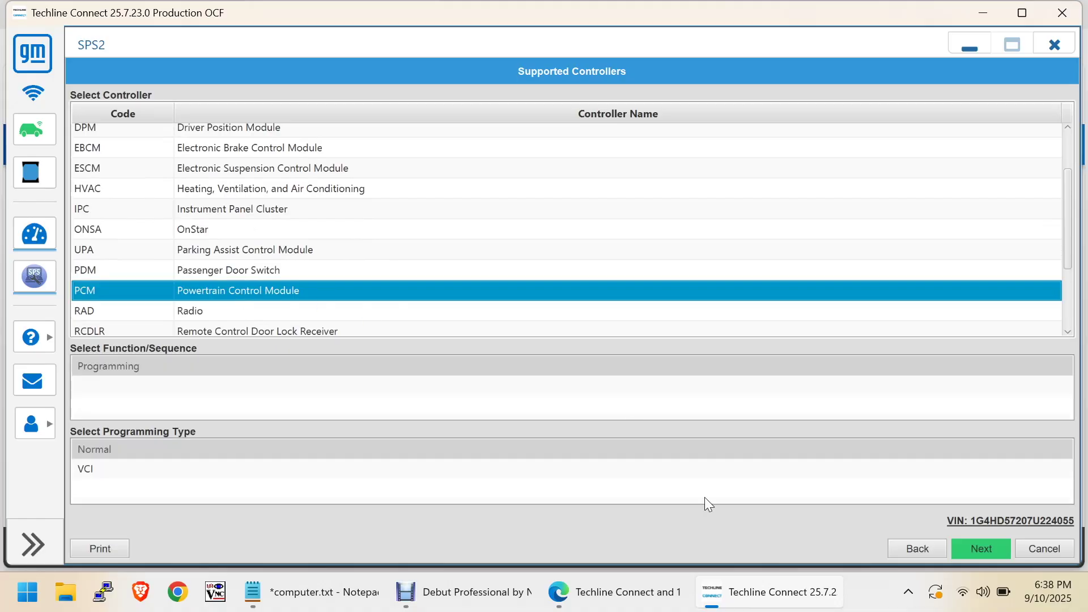
pyautogui.click(982, 571)
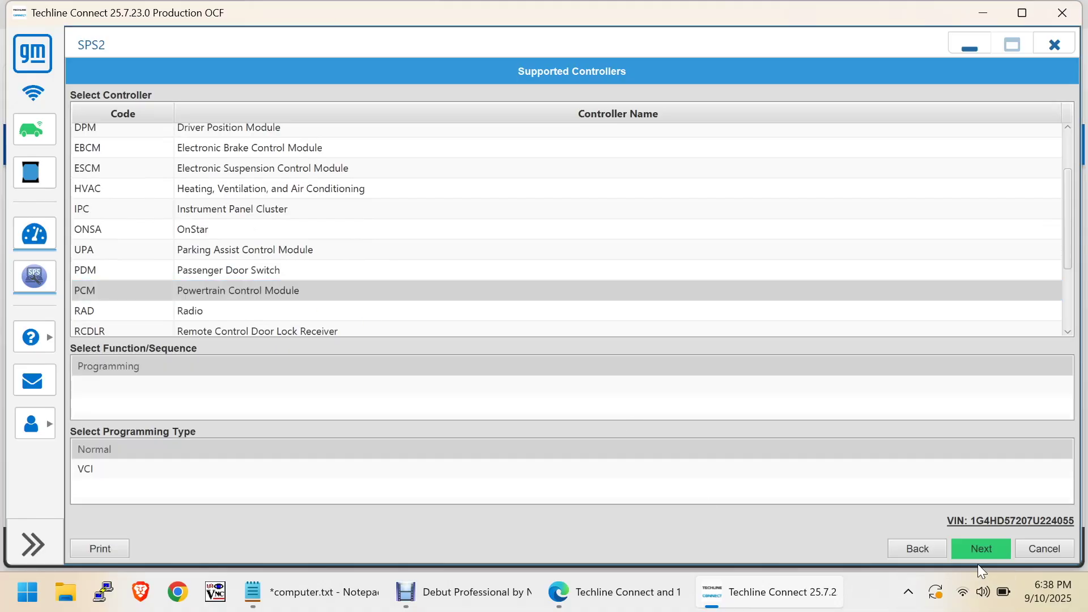
pyautogui.click(979, 558)
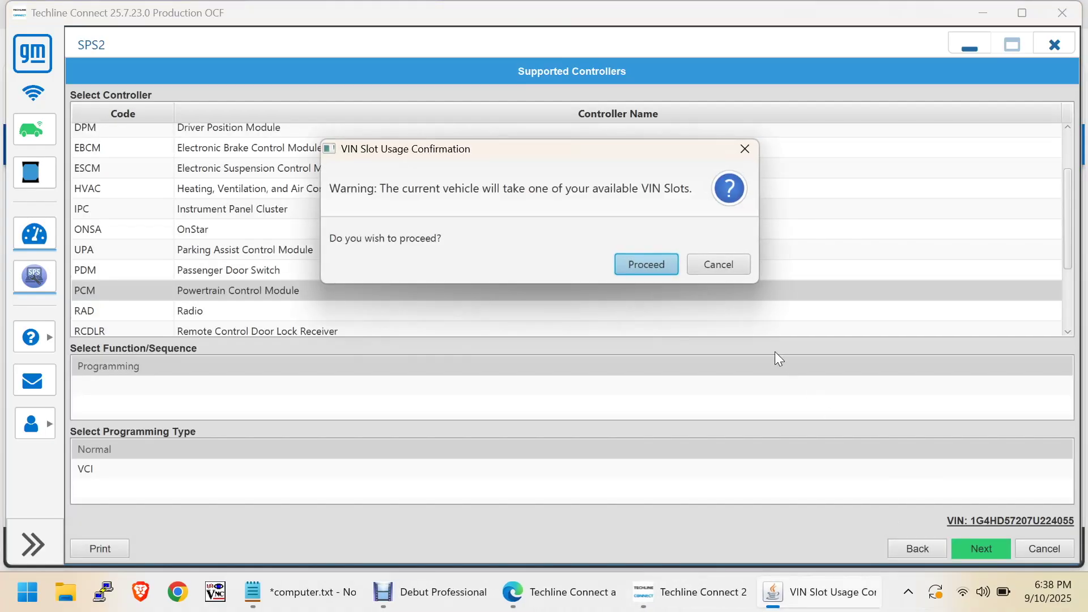
pyautogui.click(647, 265)
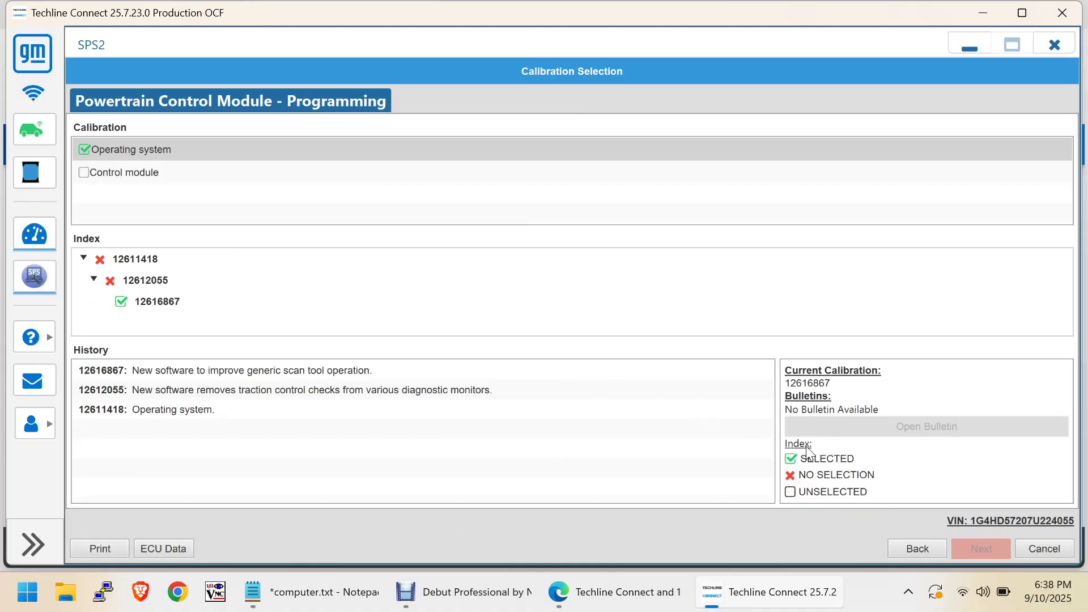
# Step: Return to Supported Controllers, then continue with the Powertrain Control Module again
pyautogui.click(920, 553)
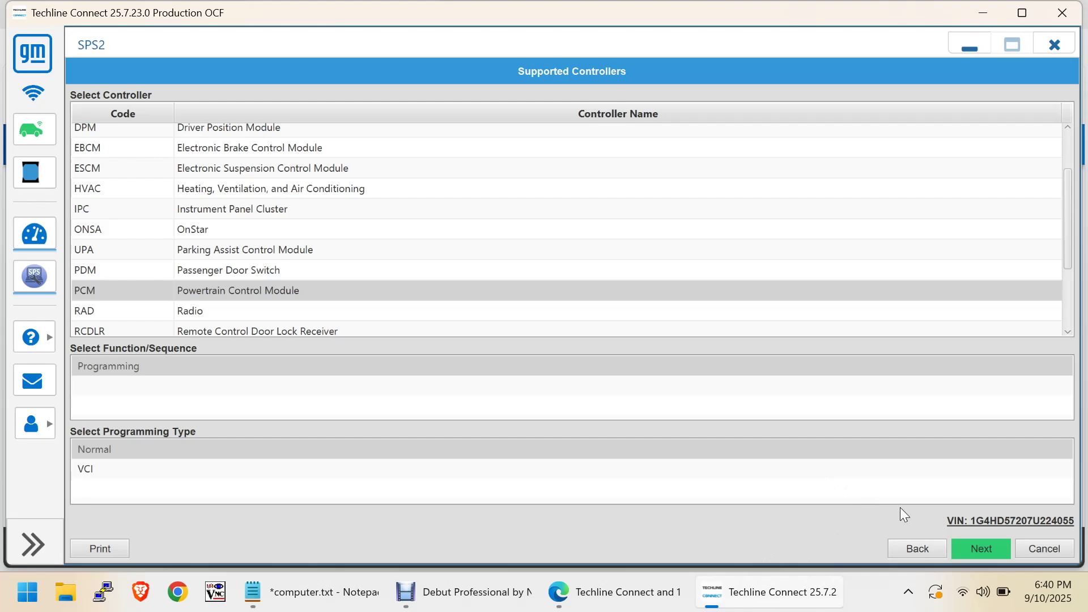
pyautogui.click(976, 553)
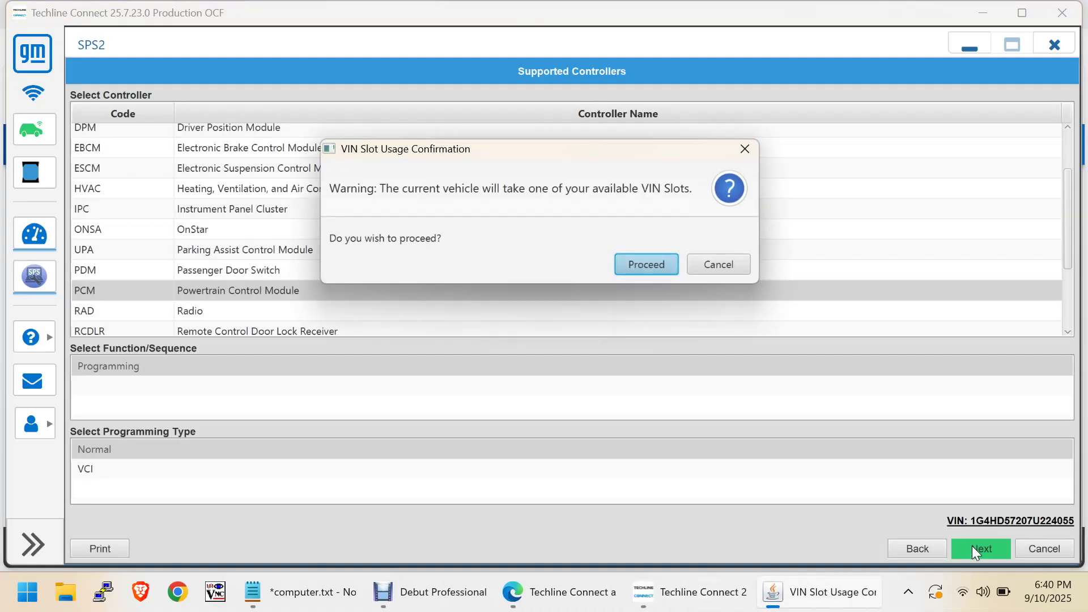
# Step: Confirm the VIN slot usage and override the mismatched VCI-provided VIN
pyautogui.click(643, 259)
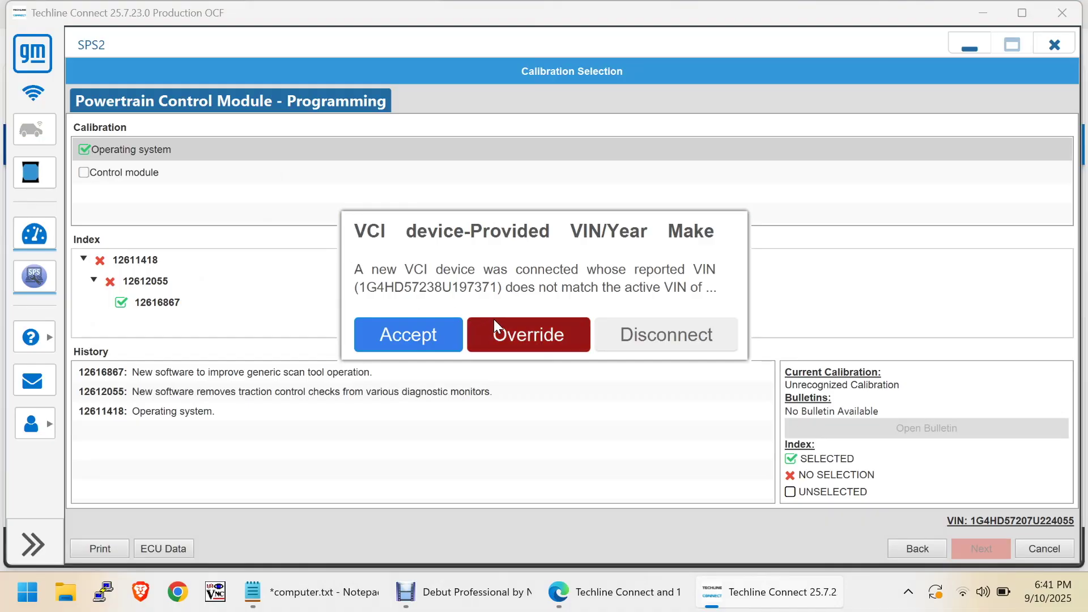
pyautogui.click(535, 331)
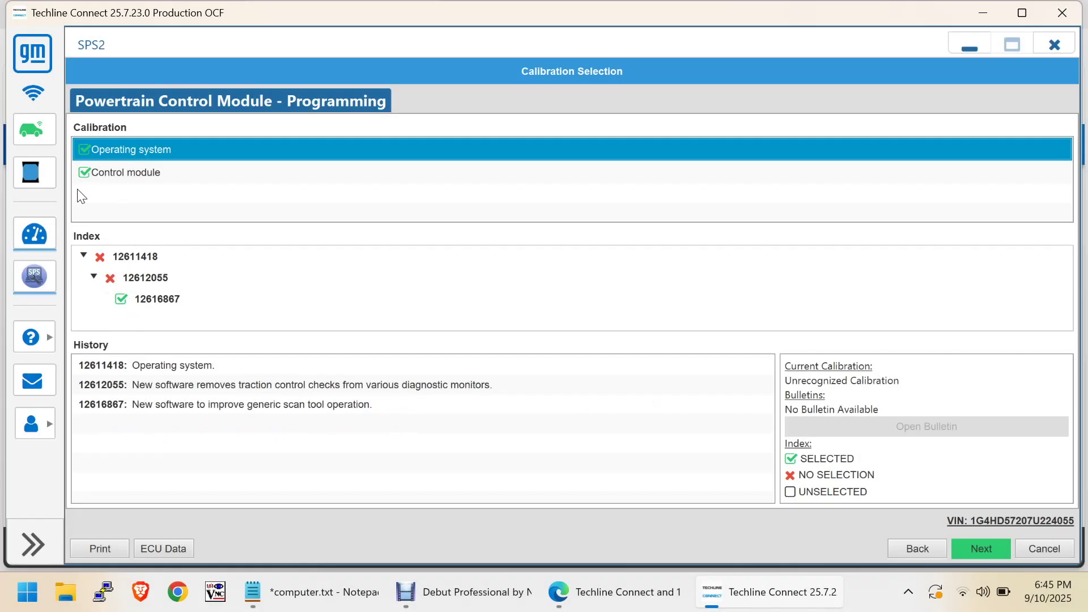
# Step: Select calibration 12616869 for the Control module and continue to the Summary
pyautogui.click(86, 176)
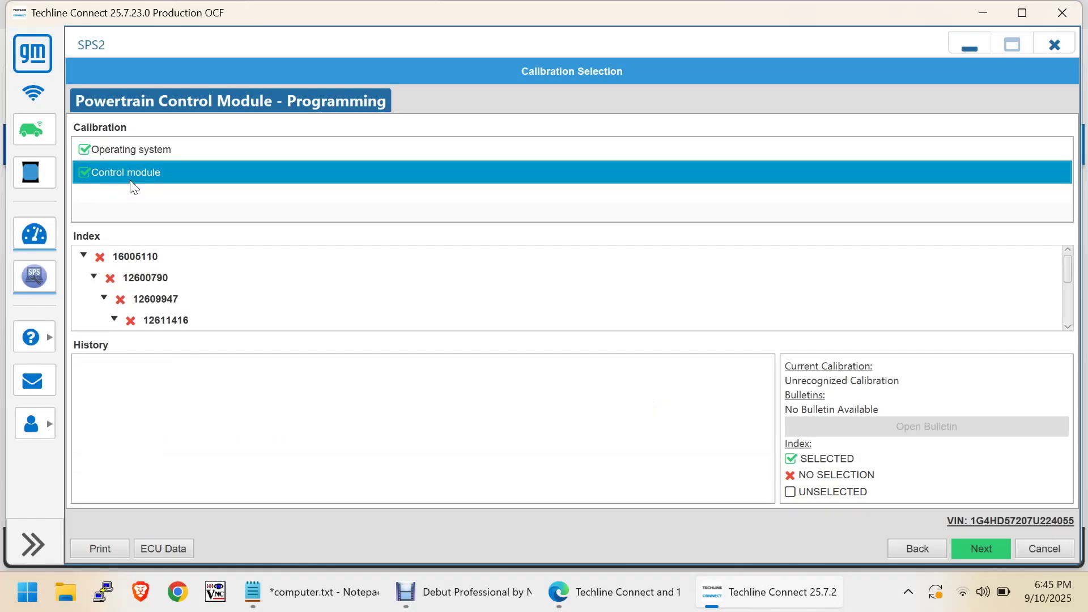
pyautogui.scroll(-1, 187, 297)
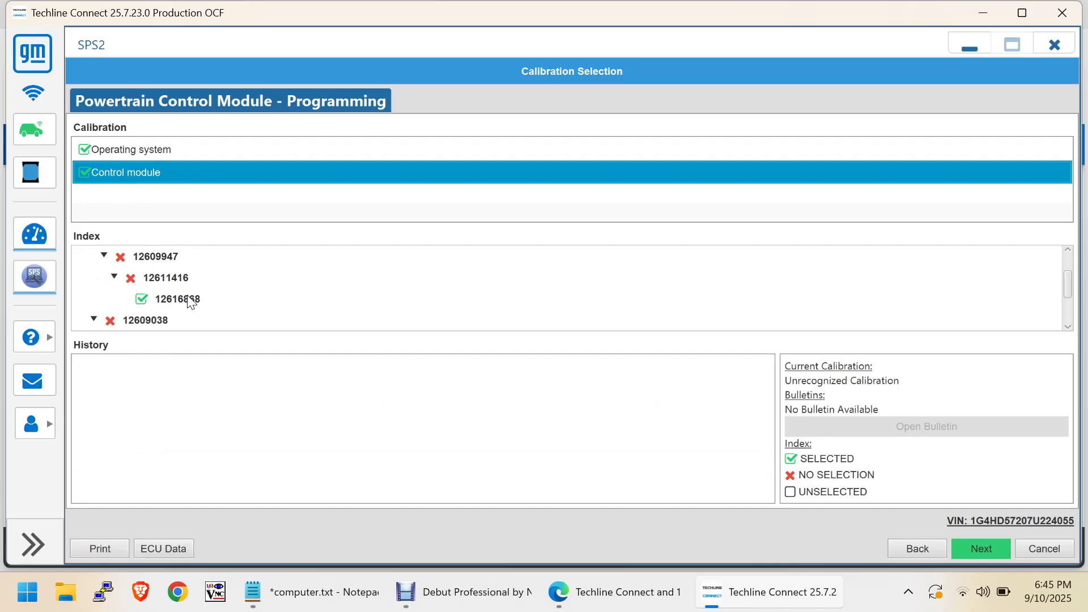
pyautogui.scroll(-1, 192, 302)
pyautogui.scroll(-1, 156, 326)
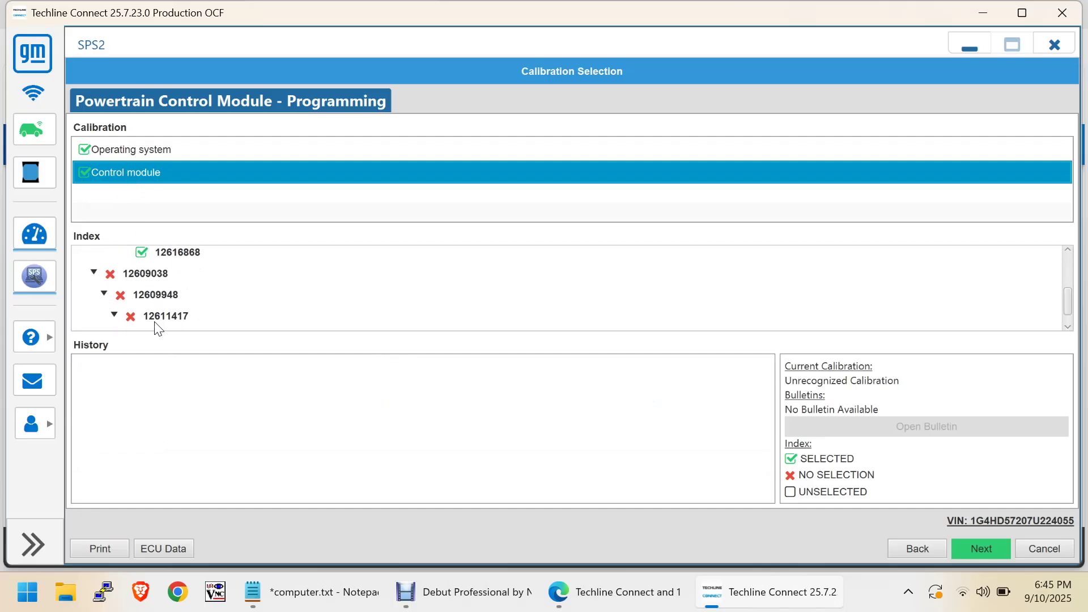
pyautogui.scroll(-1, 158, 328)
pyautogui.click(138, 322)
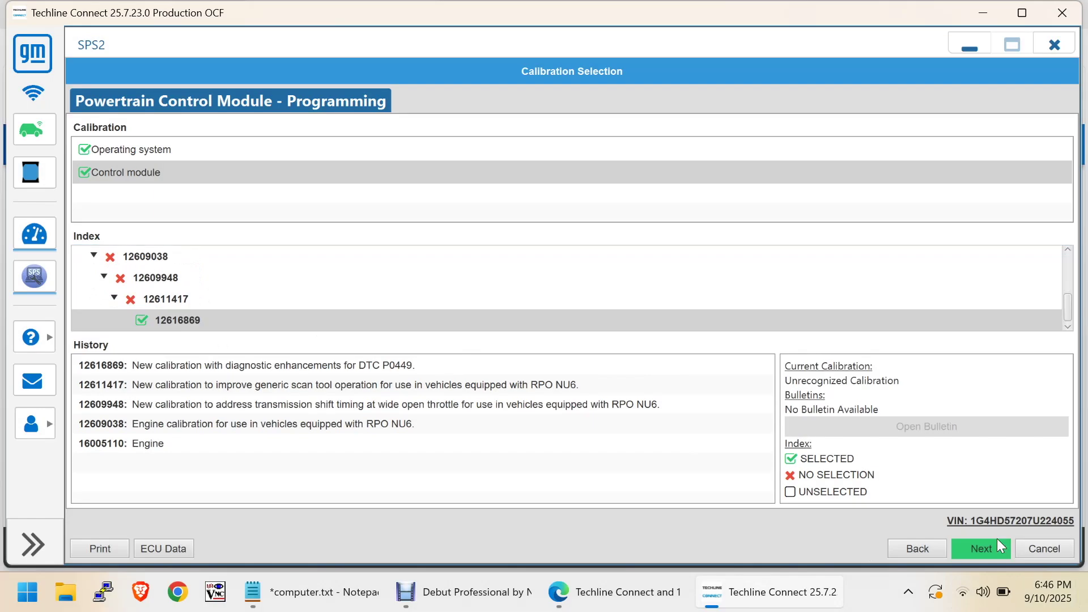
pyautogui.click(982, 550)
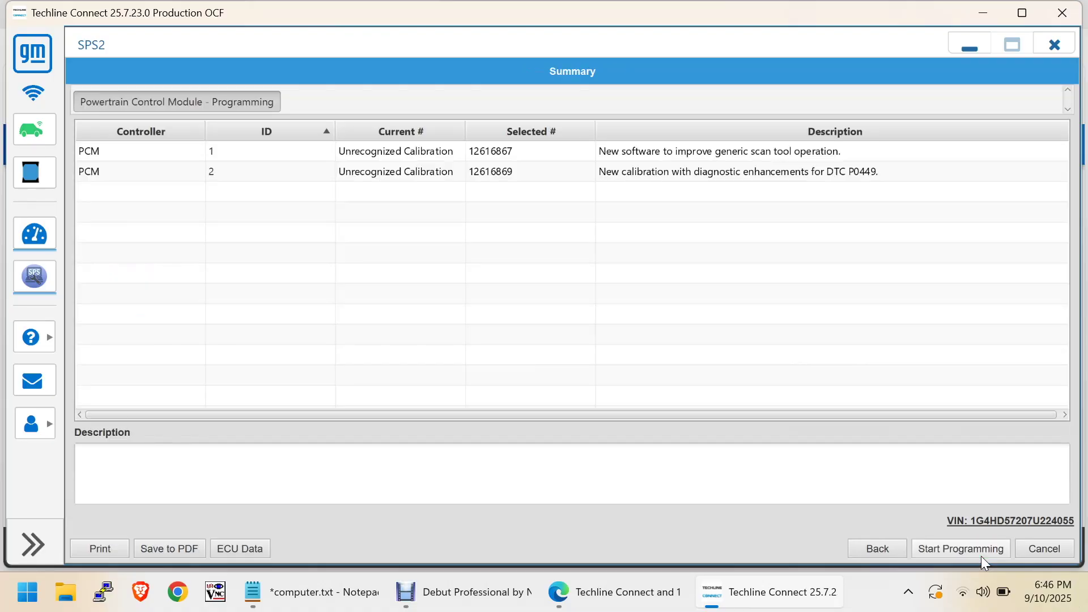
# Step: Start PCM programming and let it finish until the warranty claim code job card appears
pyautogui.click(951, 549)
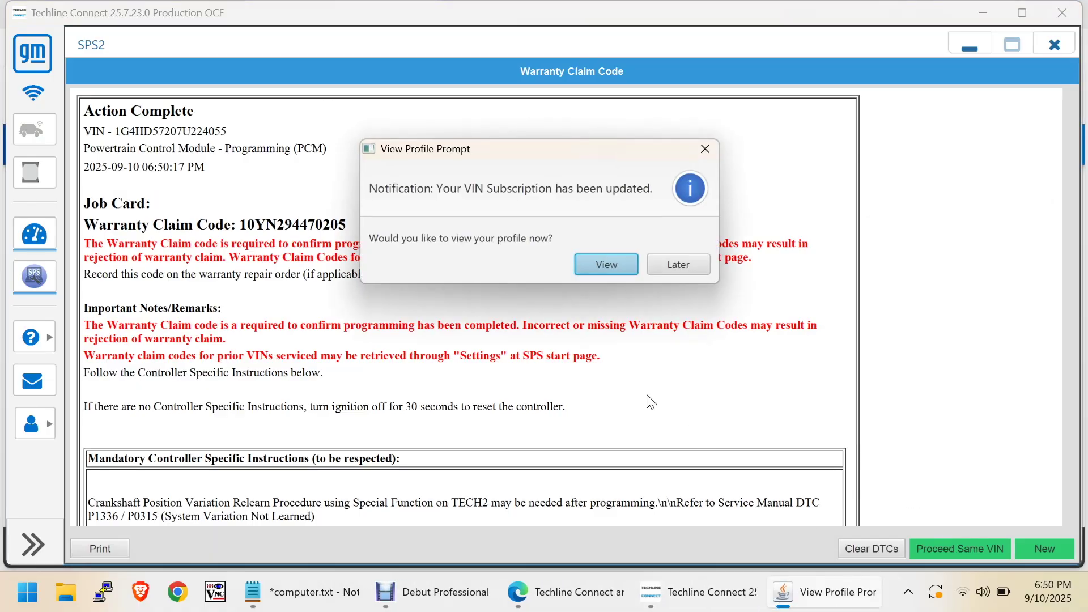
# Step: Check the VIN subscriptions showing 0 available slots, then close and relaunch Techline Connect from Edge
pyautogui.click(592, 265)
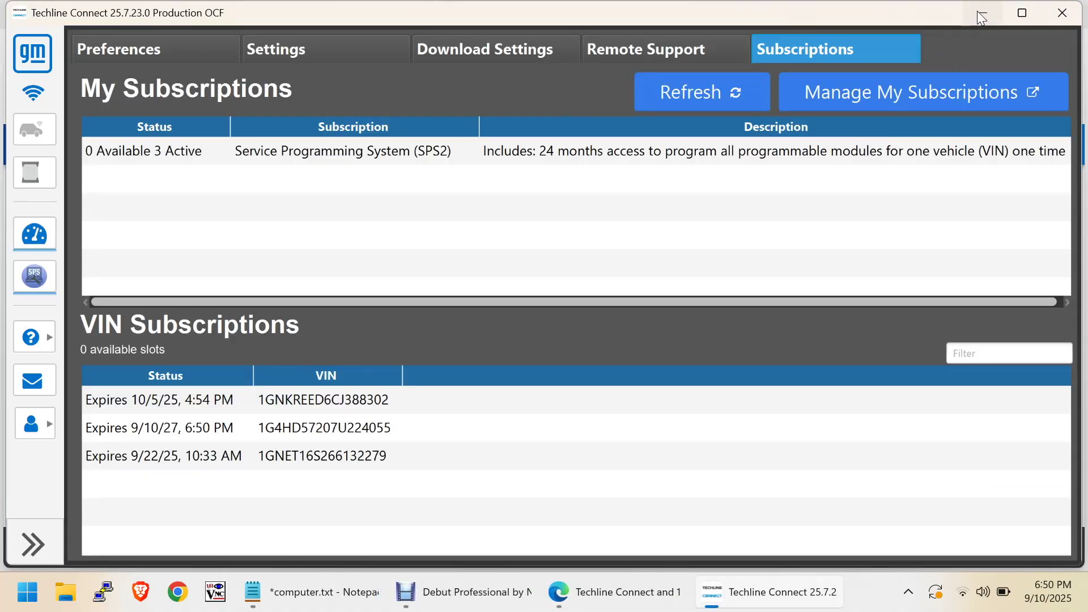
pyautogui.click(983, 16)
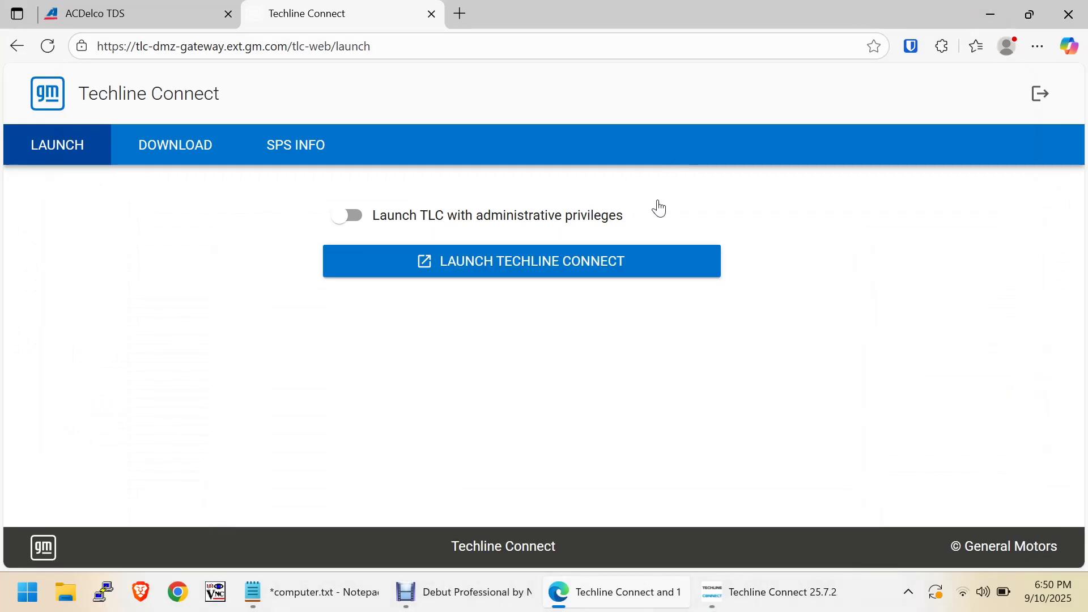
pyautogui.click(772, 595)
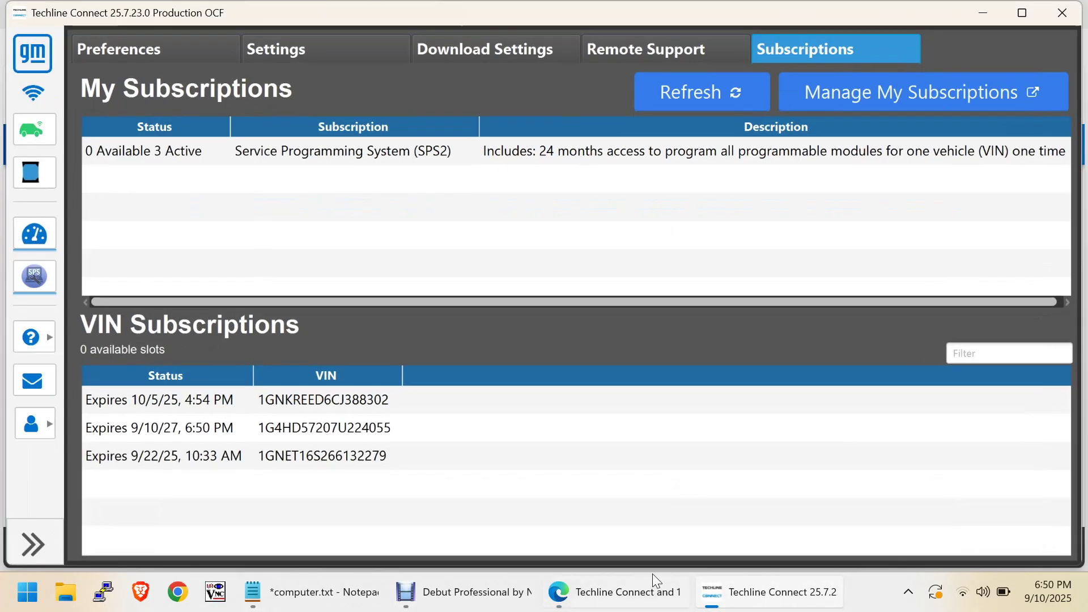
pyautogui.click(631, 597)
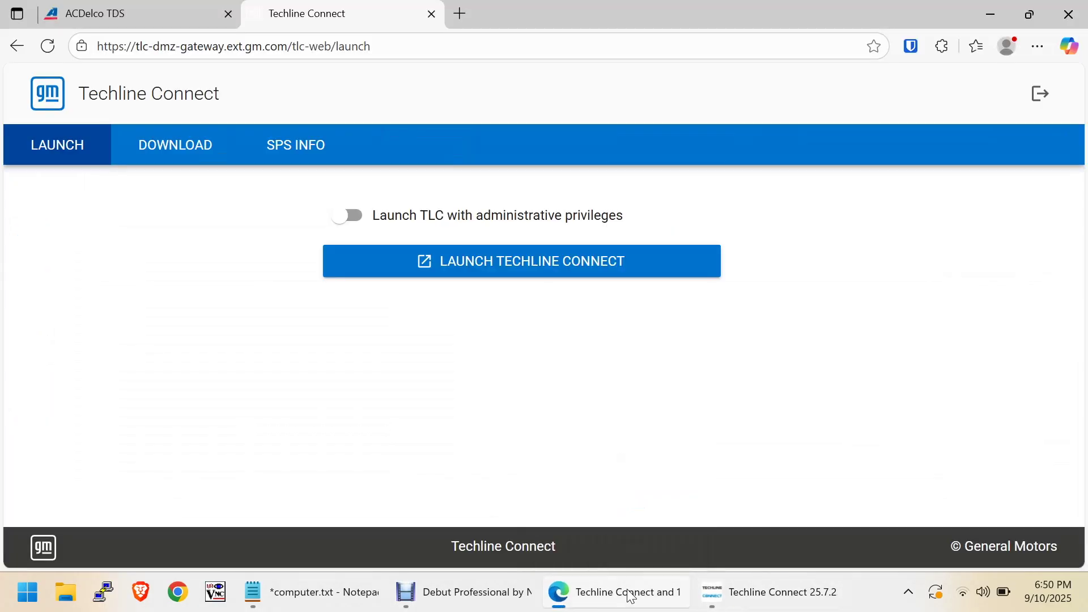
pyautogui.click(772, 596)
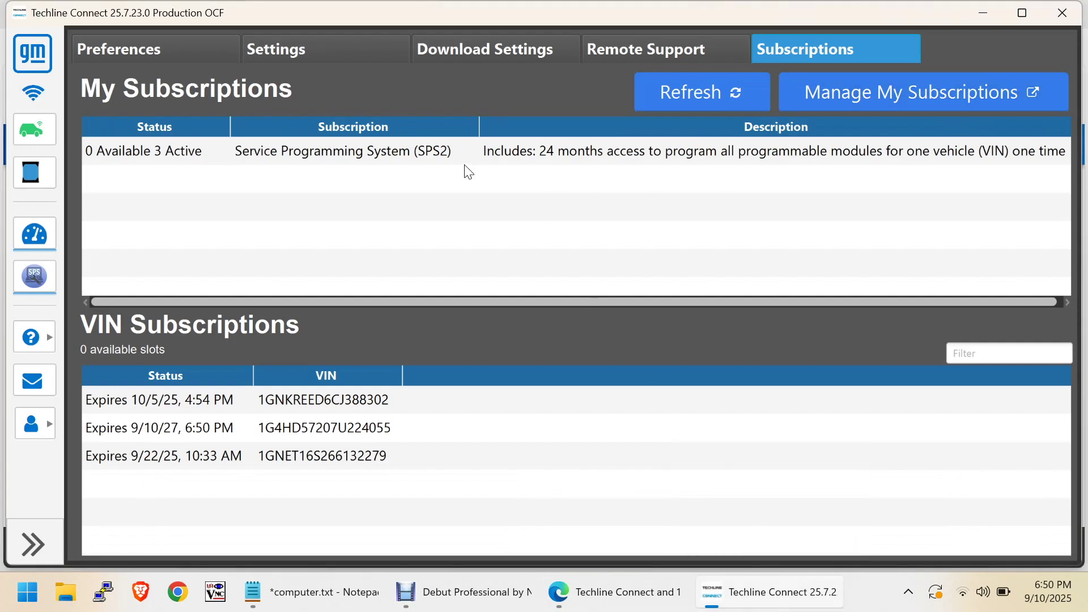
pyautogui.click(1053, 14)
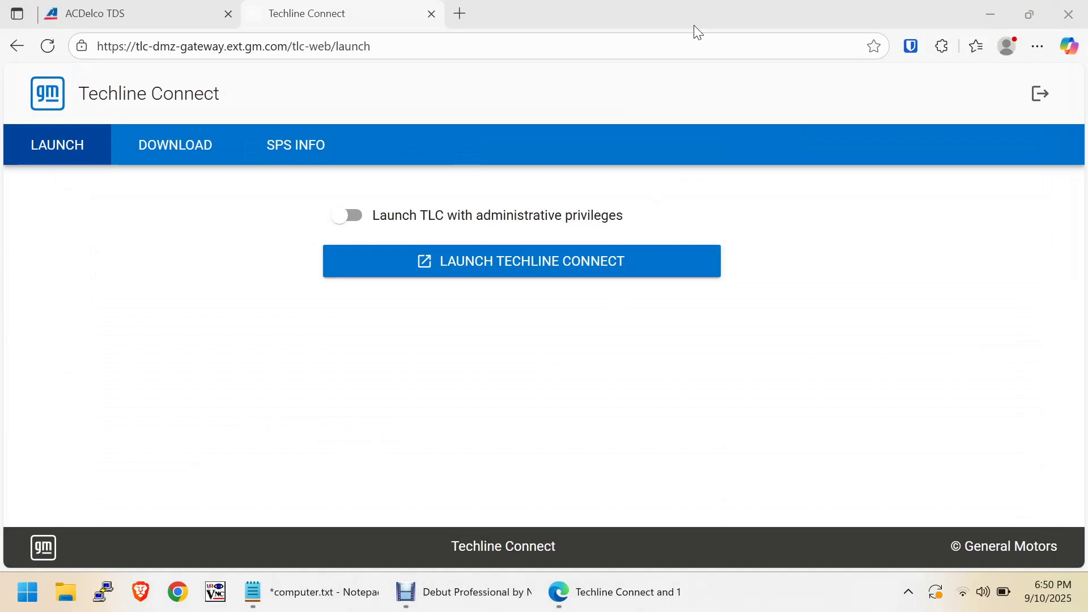
pyautogui.click(431, 263)
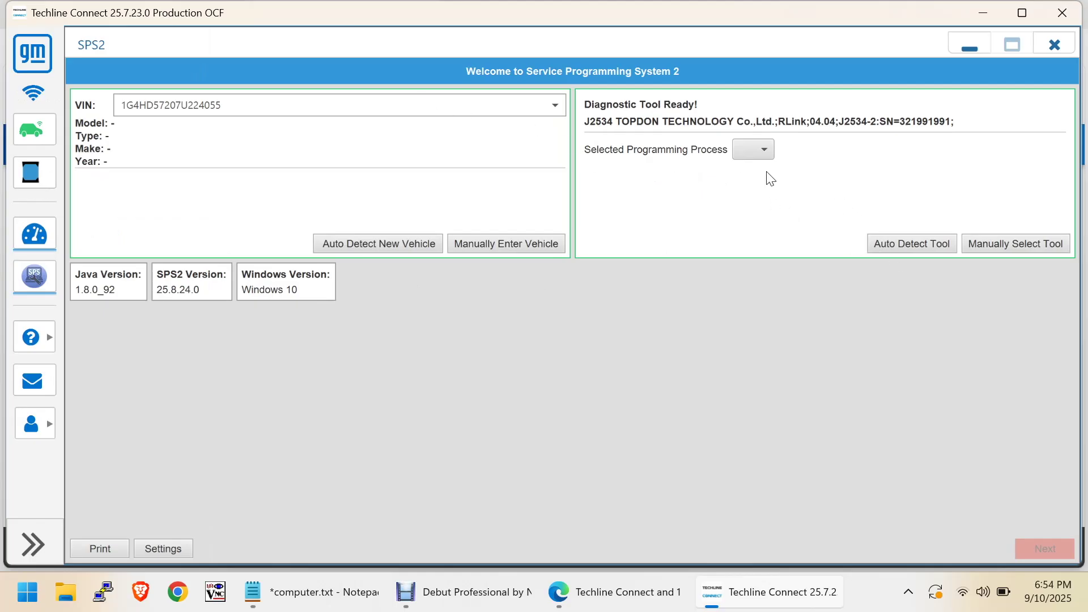
# Step: Dismiss the empty process list and create the programming session to reach Supported Controllers
pyautogui.click(771, 151)
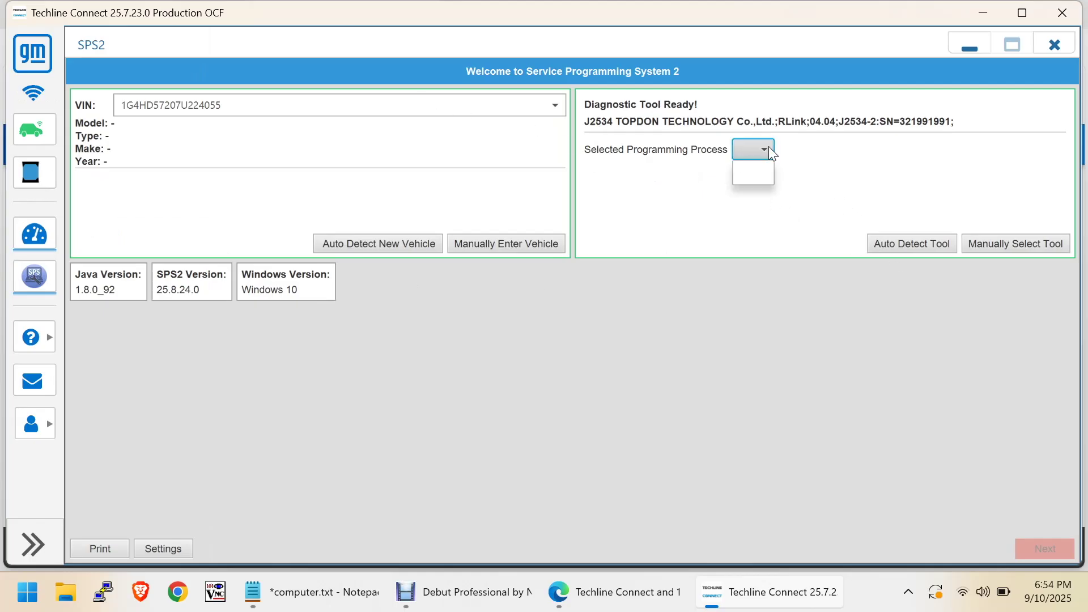
pyautogui.click(857, 165)
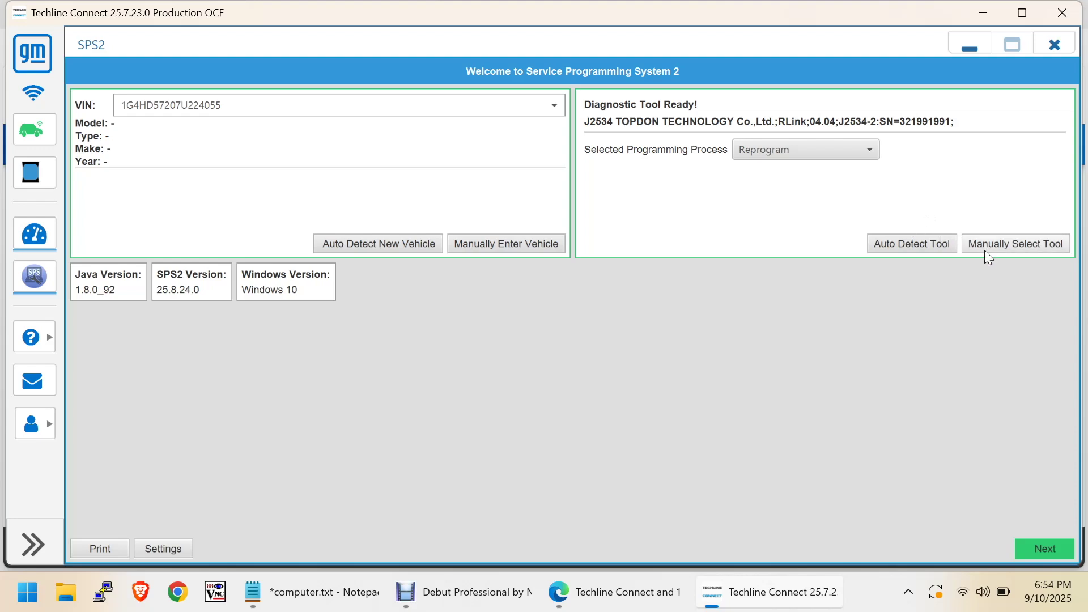
pyautogui.click(1037, 553)
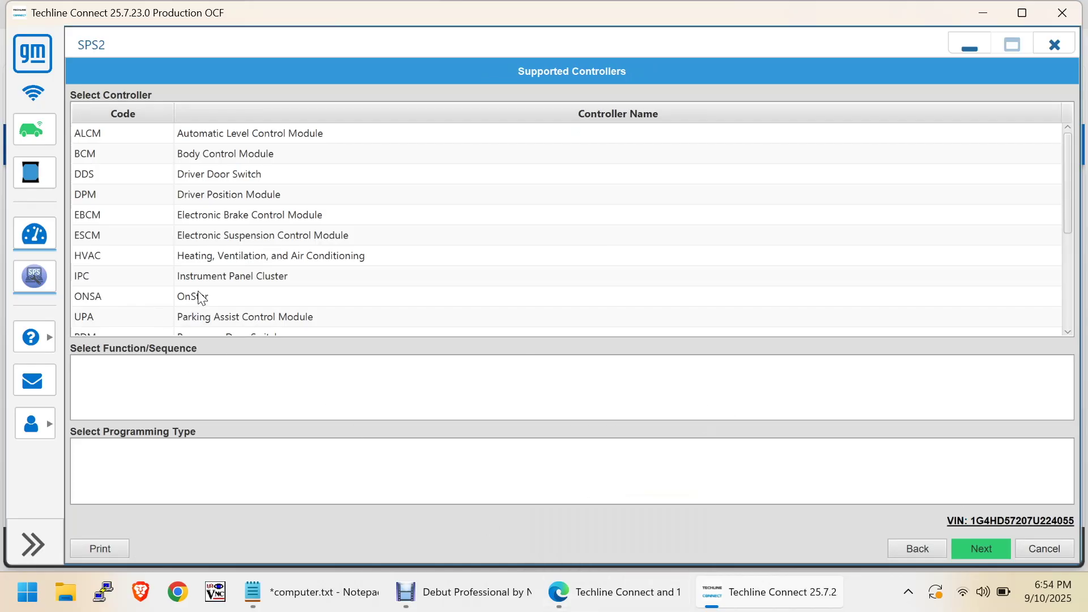
# Step: Select the Theft Deterrent Module from the controller list and continue
pyautogui.scroll(-3, 201, 298)
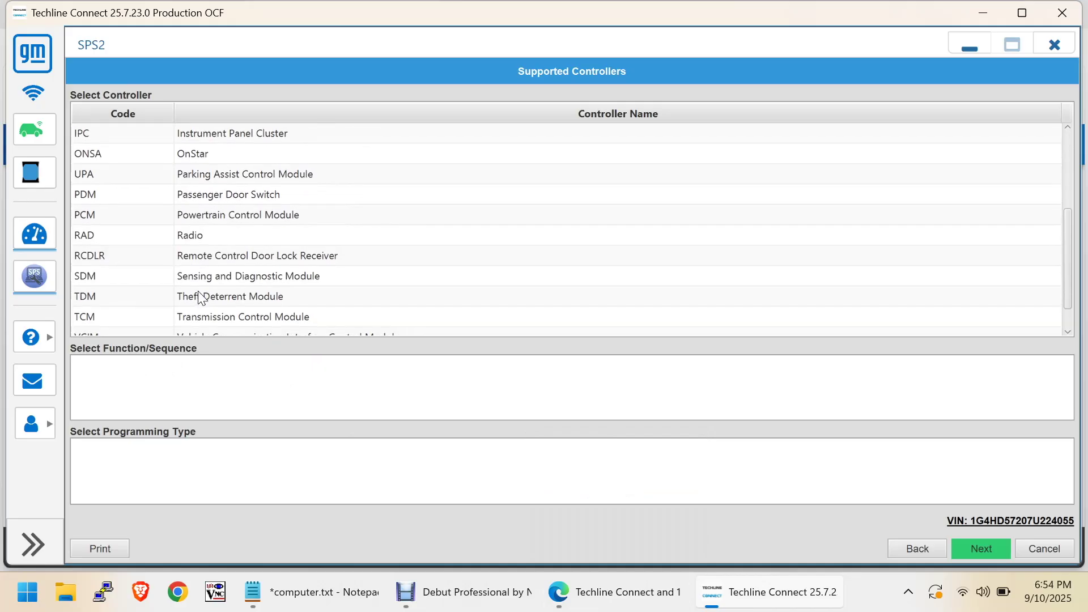
pyautogui.scroll(-1, 201, 297)
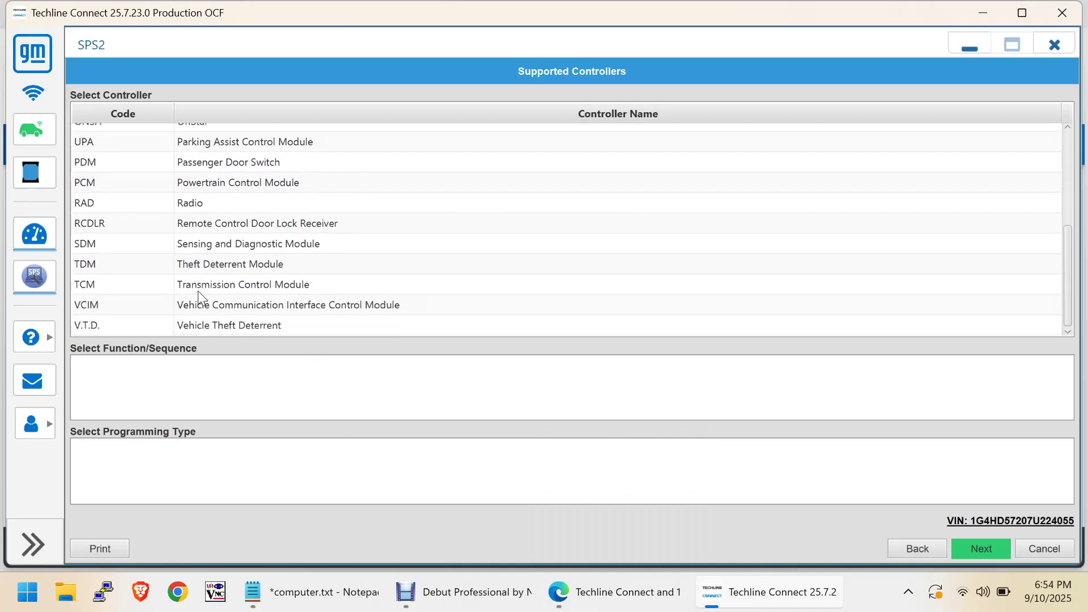
pyautogui.click(224, 267)
pyautogui.click(971, 550)
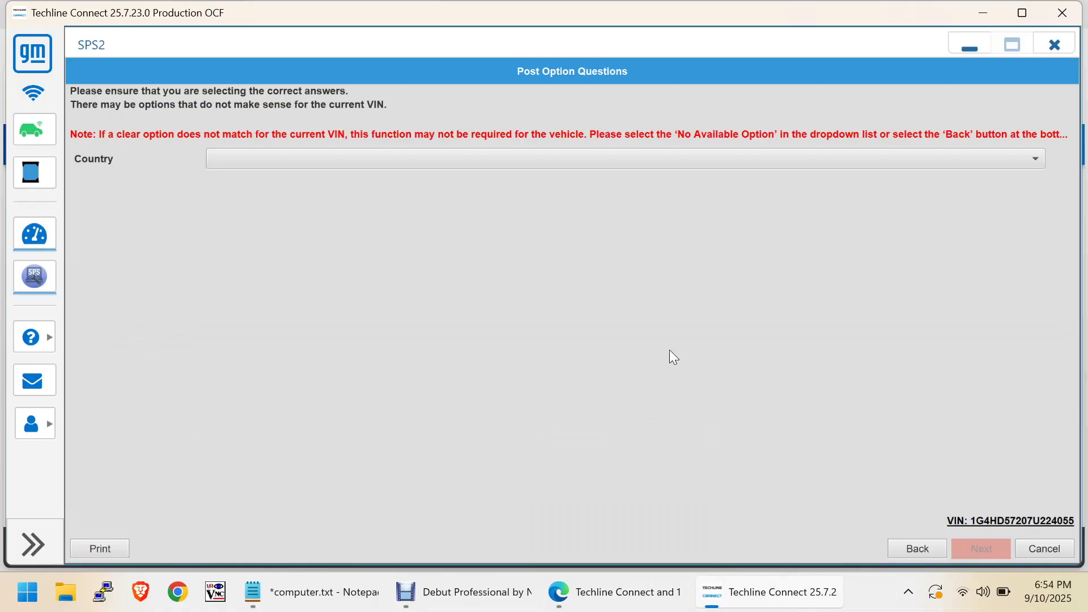
# Step: Set the country to U.S. and continue to calibration selection
pyautogui.click(680, 158)
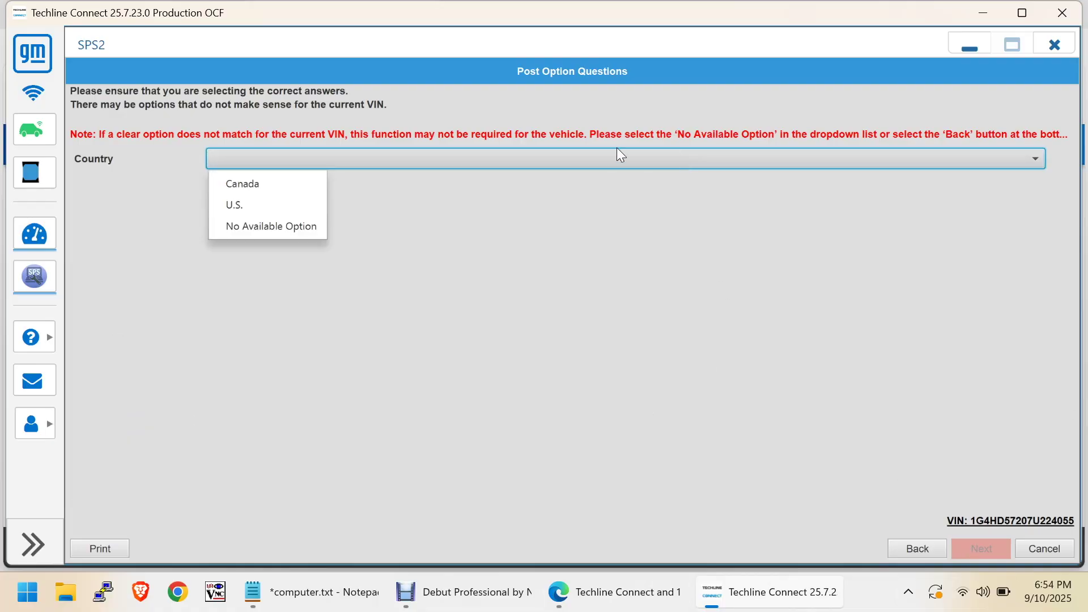
pyautogui.click(313, 208)
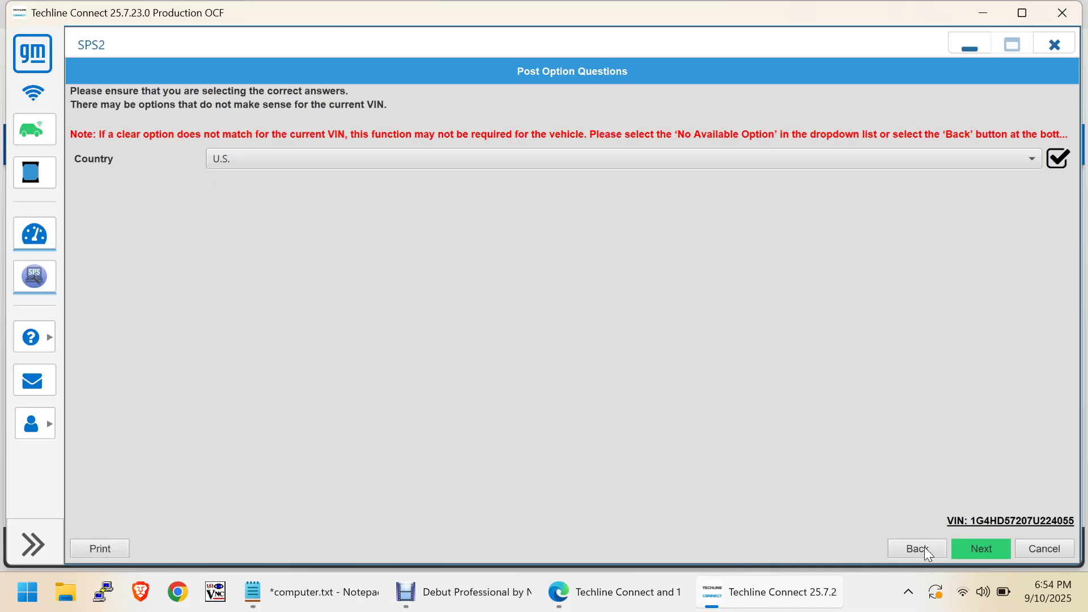
pyautogui.click(974, 541)
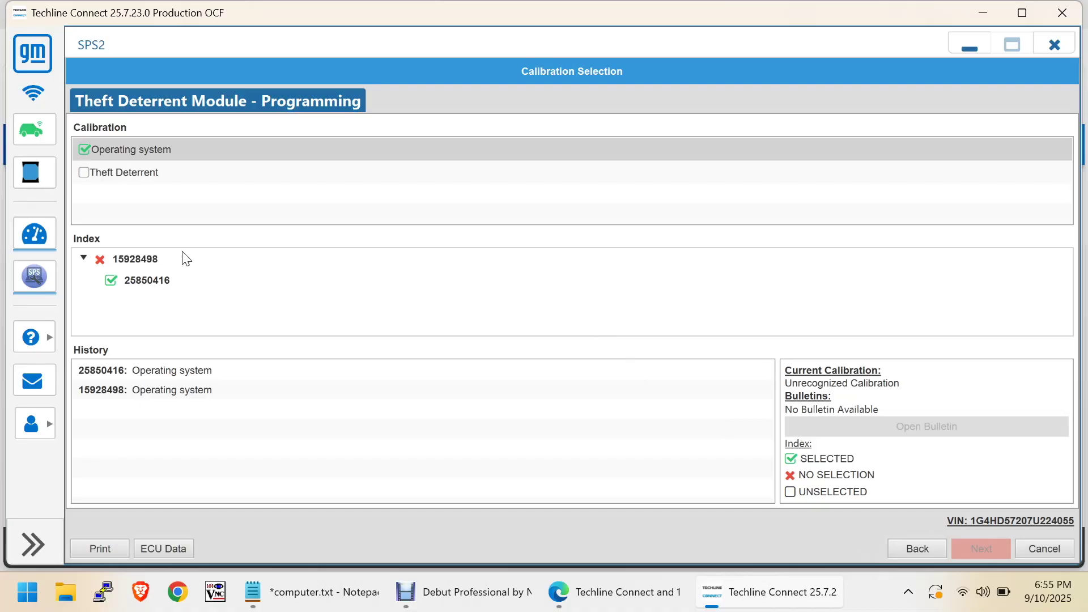
# Step: Compare calibrations 15802706 and 15802705, keep 15802705 (no remote start), and continue to Summary
pyautogui.click(146, 278)
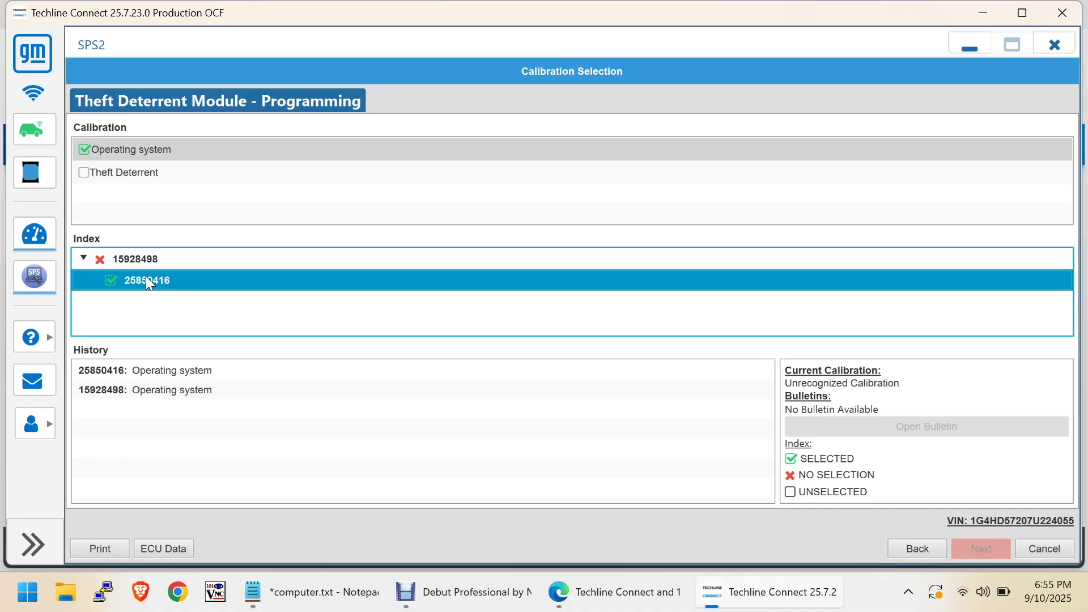
pyautogui.click(84, 176)
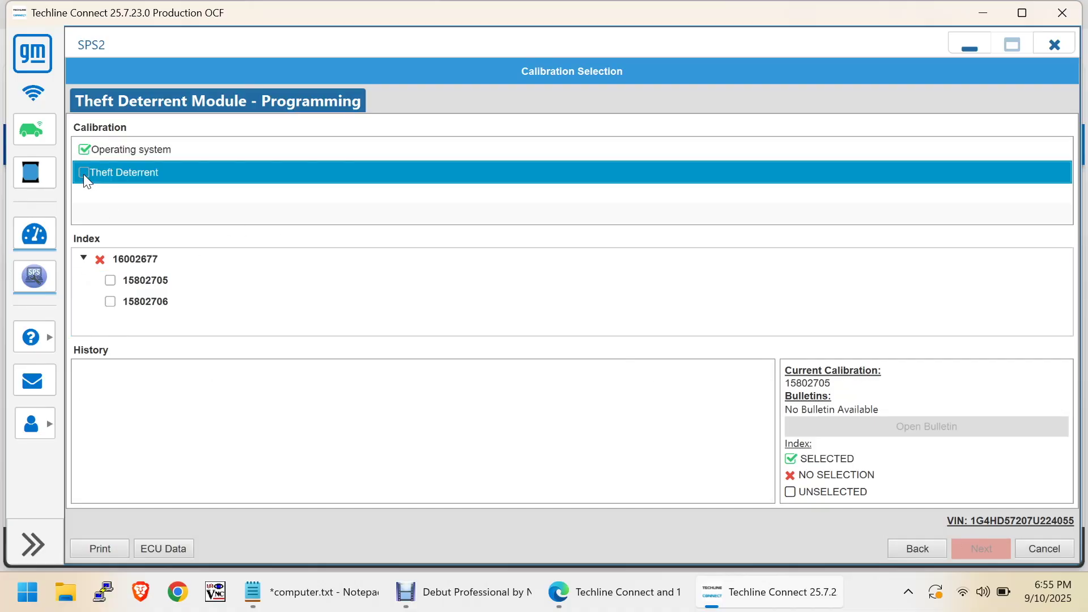
pyautogui.click(130, 297)
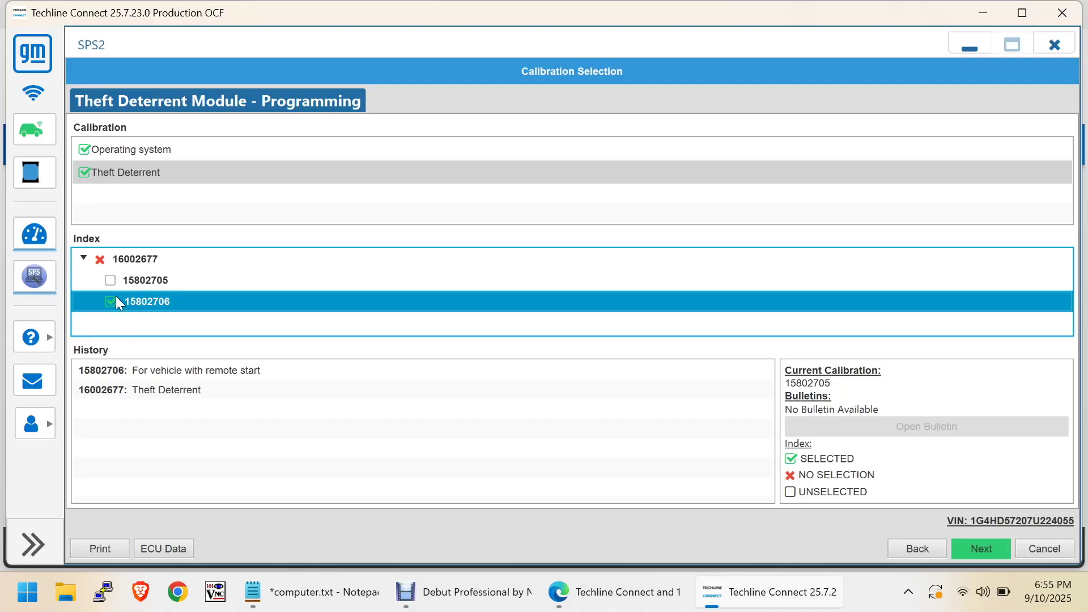
pyautogui.click(111, 281)
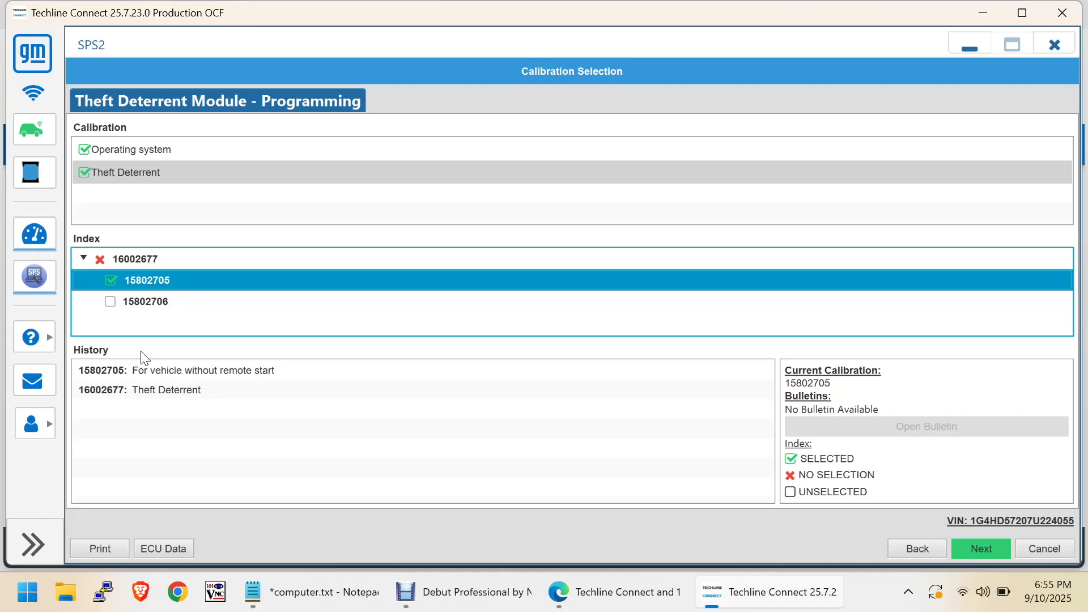
pyautogui.click(168, 306)
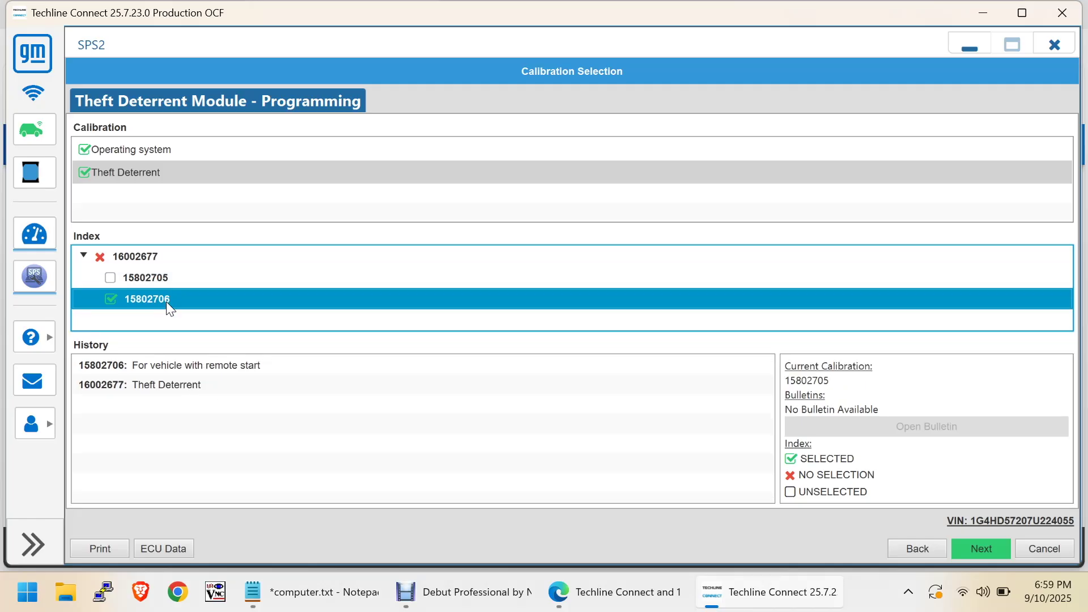
pyautogui.click(144, 278)
pyautogui.click(972, 544)
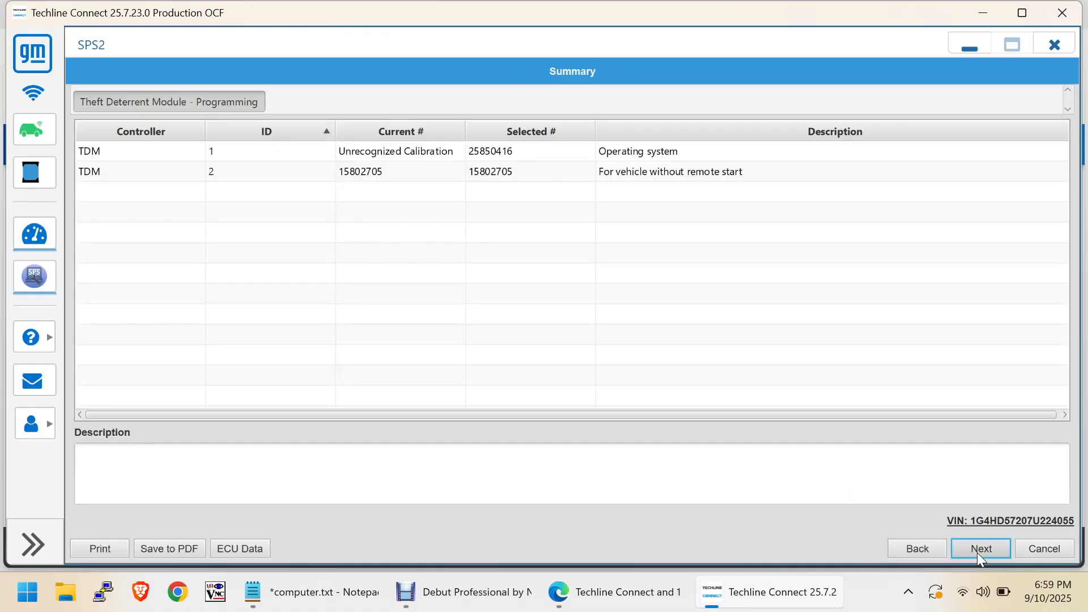
# Step: Accept the summary and pre-programming instructions to program the Theft Deterrent Module
pyautogui.click(978, 553)
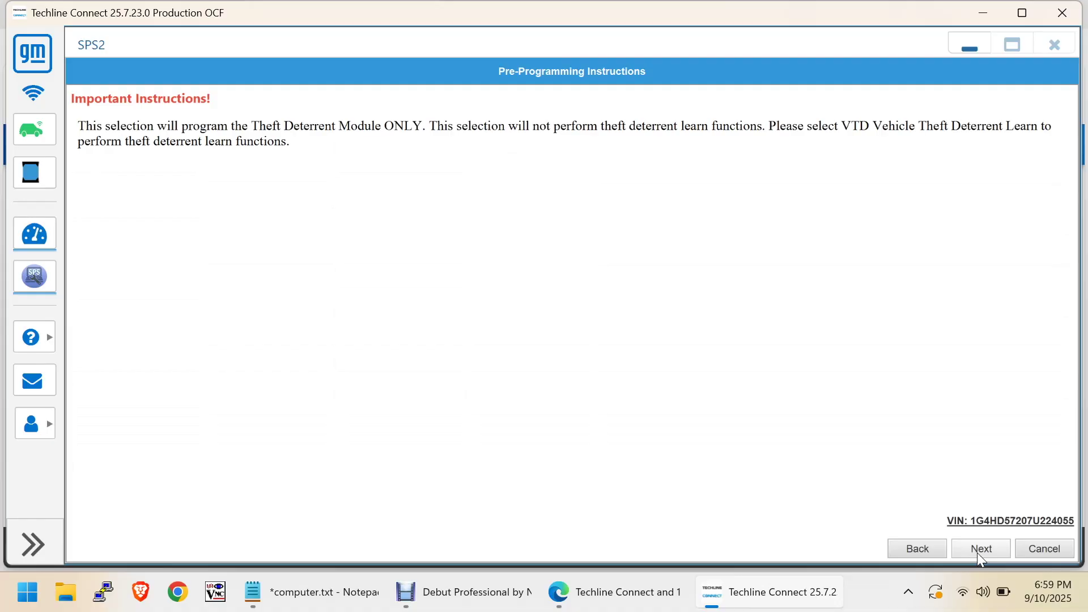
pyautogui.click(977, 553)
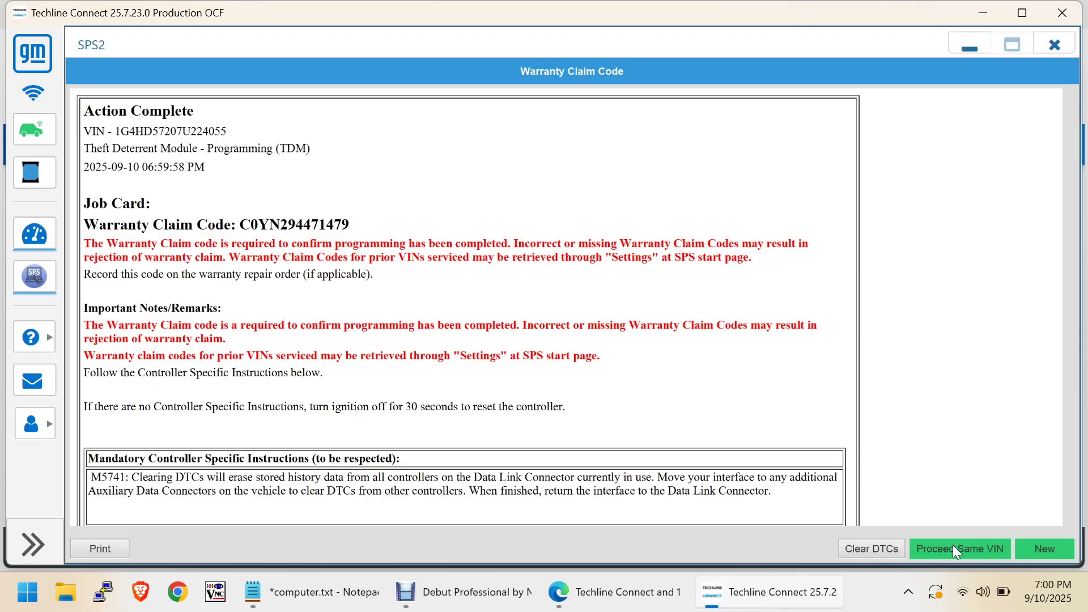
# Step: Choose Proceed Same VIN, then close the SPS2 programming panel
pyautogui.click(953, 545)
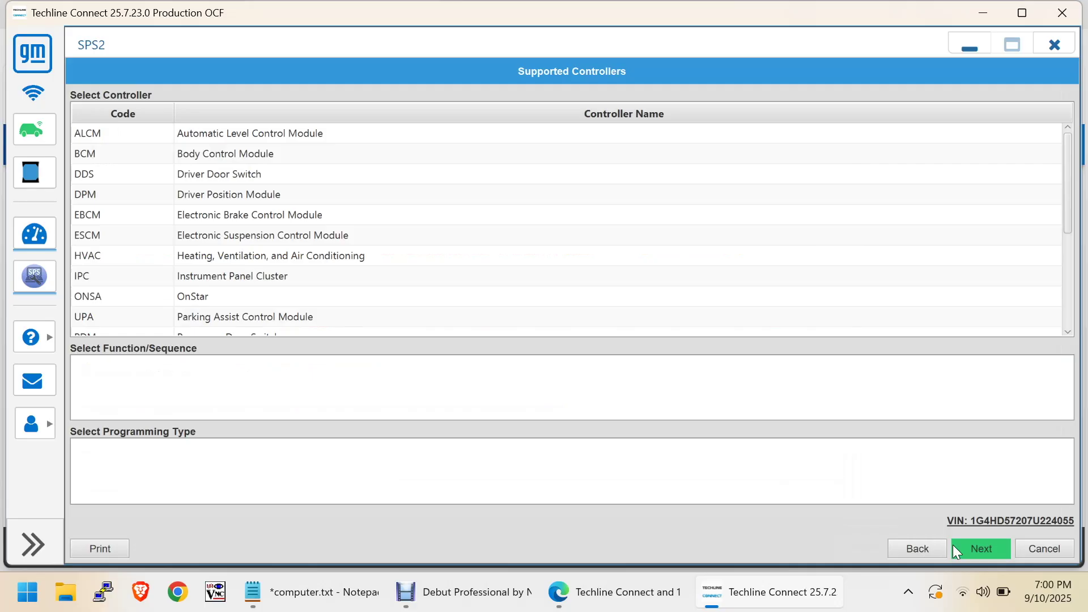
pyautogui.click(1061, 48)
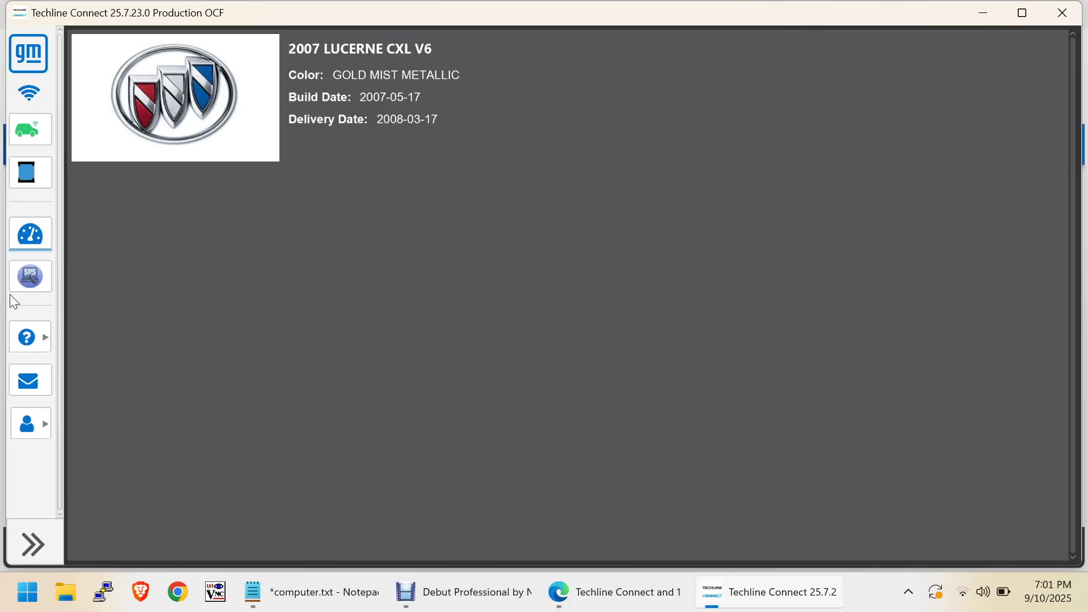
# Step: Reopen SPS2, select the V.T.D. Learn controller, and continue to calibration selection
pyautogui.moveTo(92, 267)
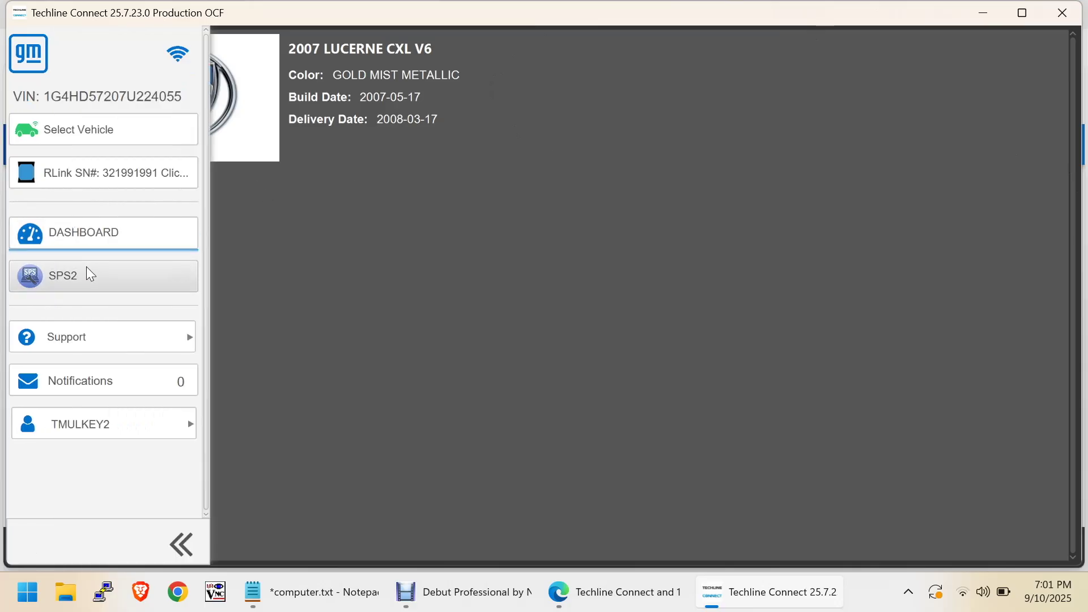
pyautogui.click(86, 266)
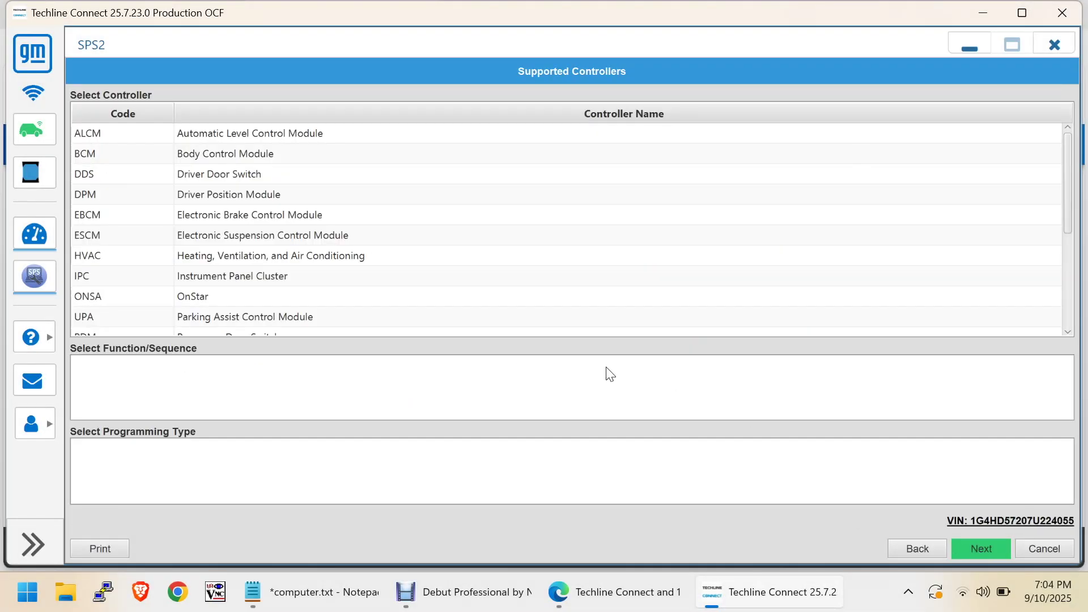
pyautogui.scroll(-1, 415, 214)
pyautogui.scroll(-2, 416, 215)
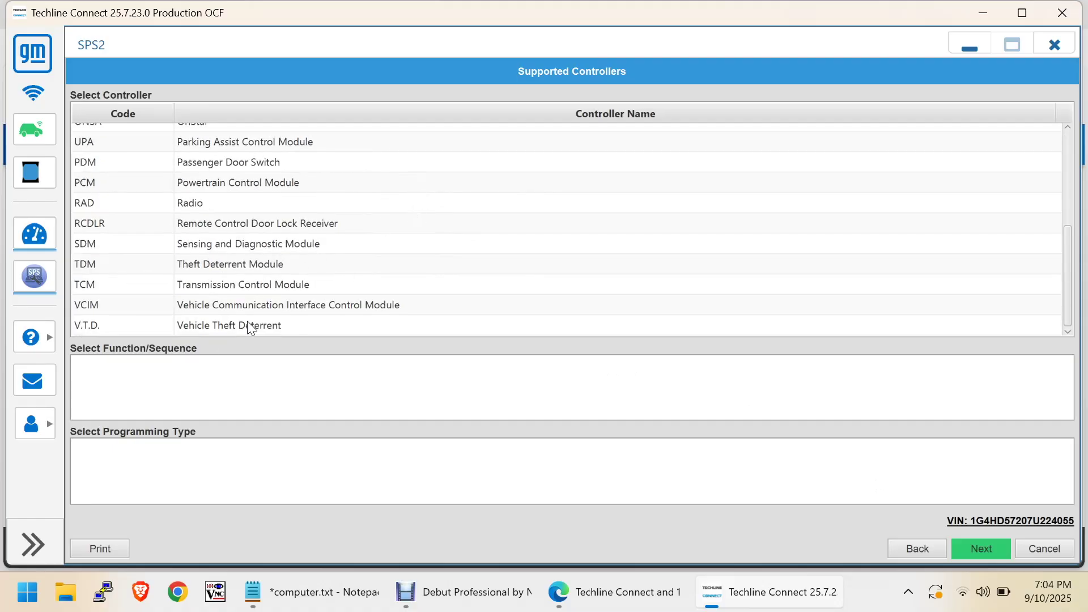
pyautogui.click(262, 325)
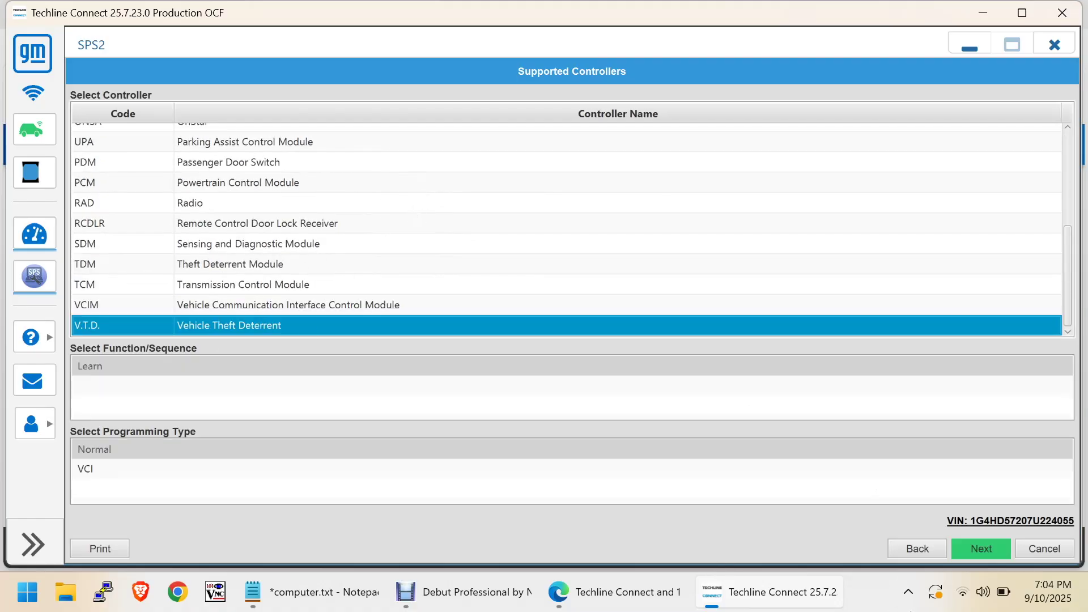
pyautogui.click(969, 541)
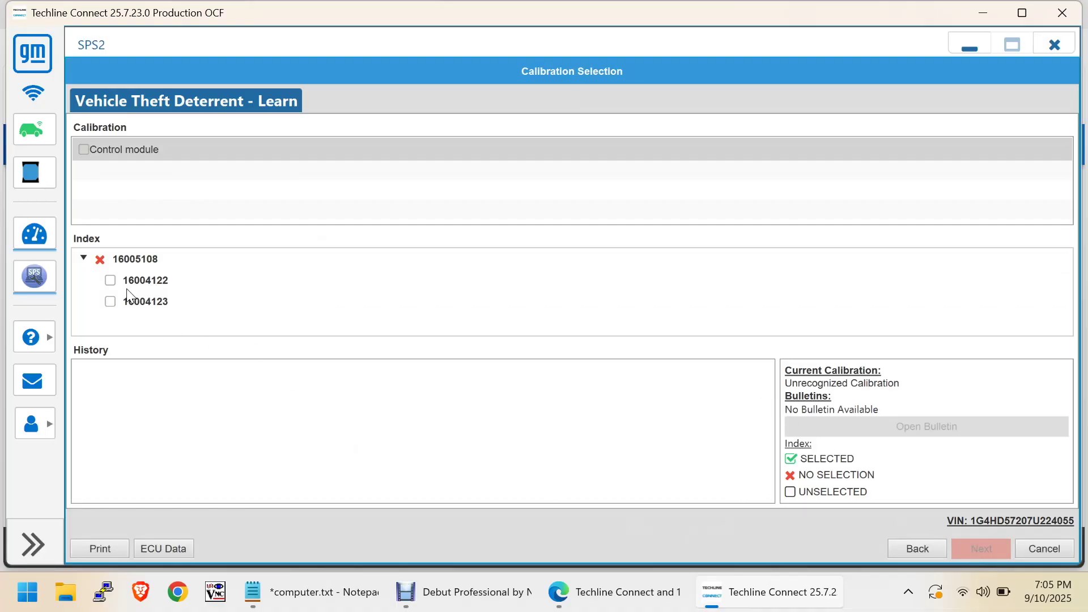
# Step: Choose calibration 16004122 for ECM/PK3 replacement instead of 16004123, then start the learn programming
pyautogui.click(157, 310)
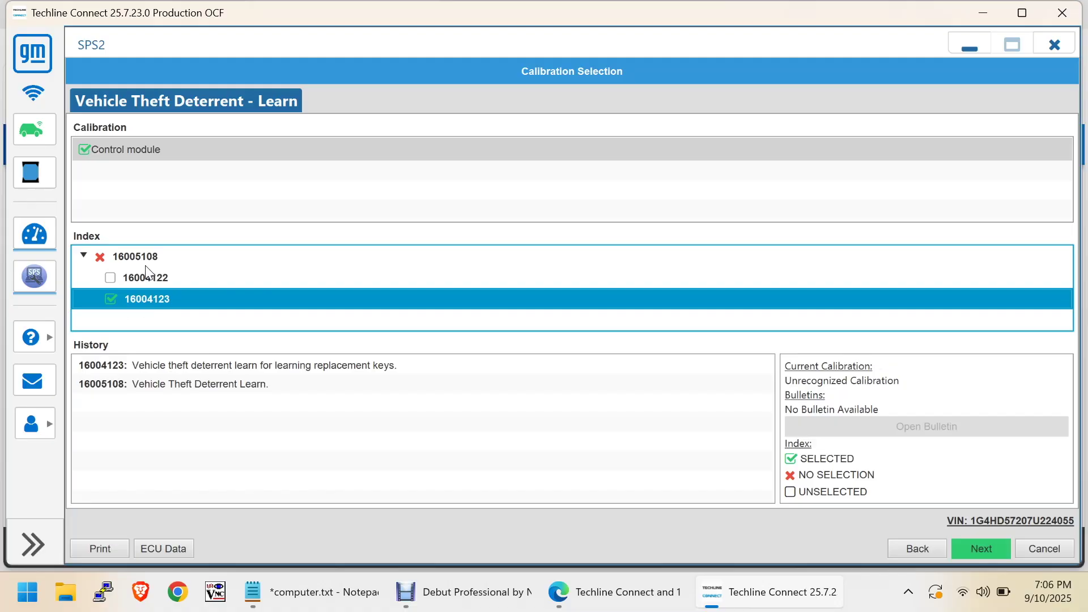
pyautogui.click(147, 277)
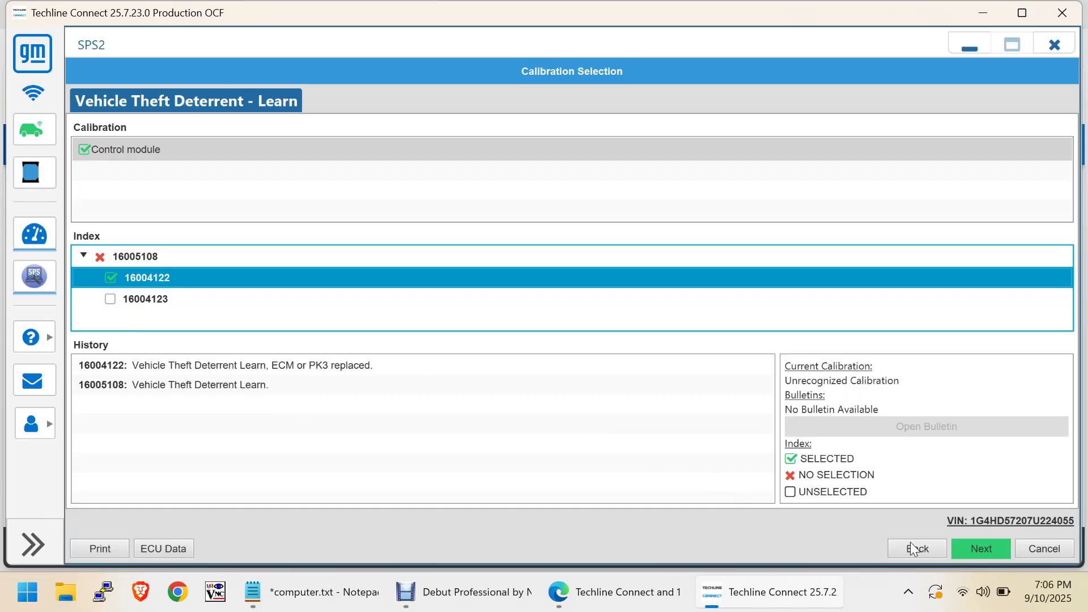
pyautogui.click(980, 557)
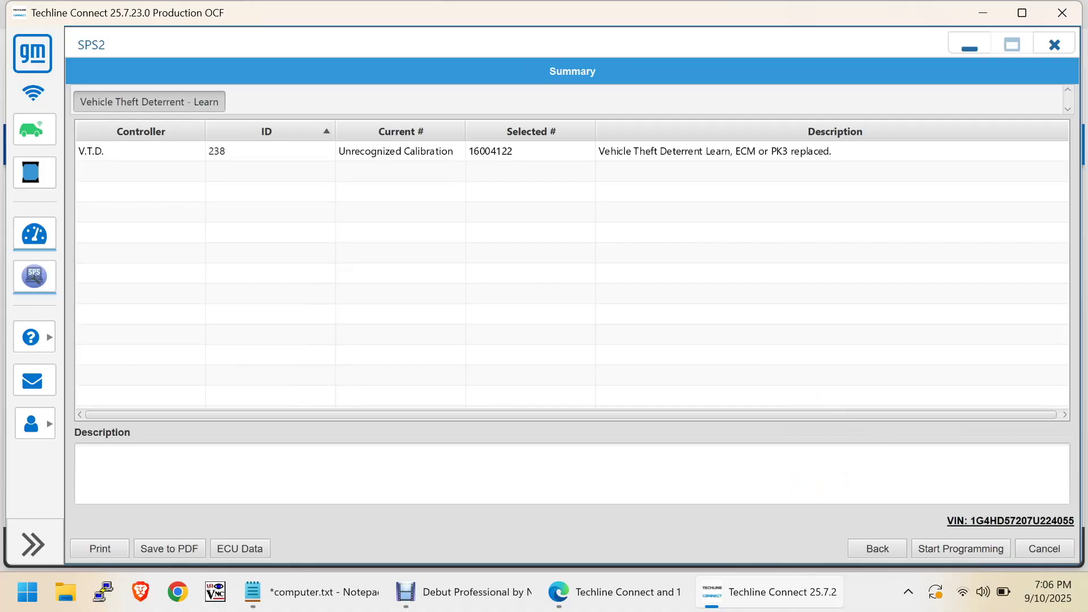
pyautogui.click(948, 544)
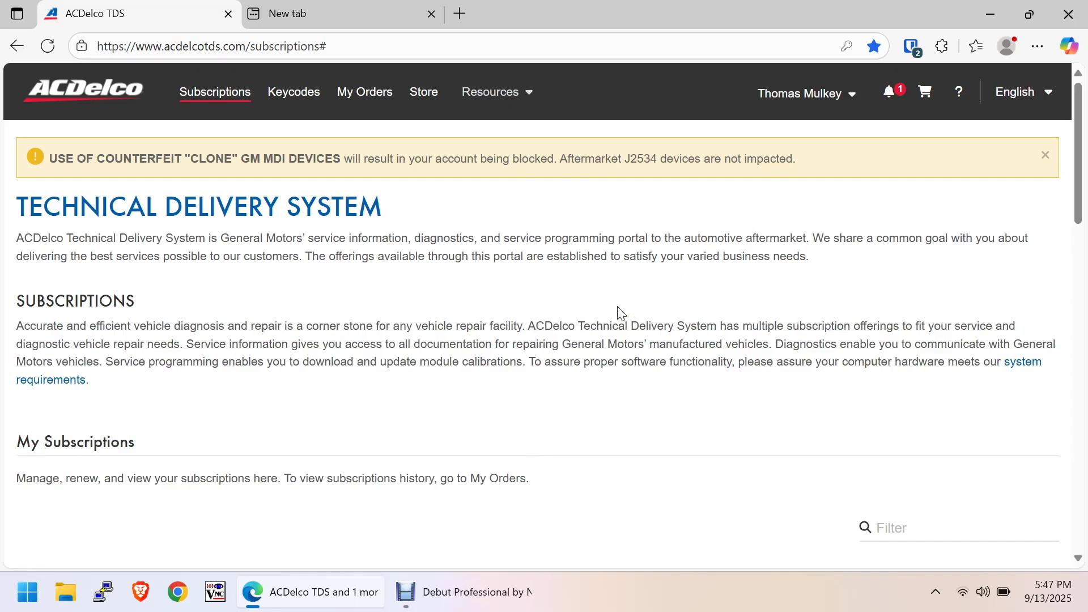
pyautogui.scroll(-6, 622, 312)
pyautogui.scroll(3, 622, 313)
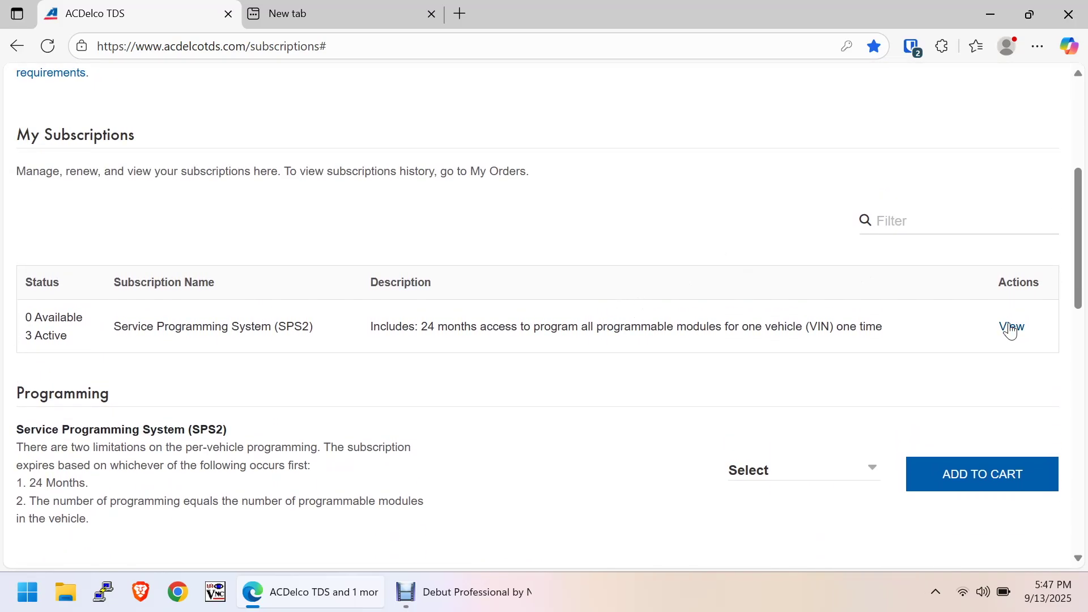
pyautogui.click(1012, 327)
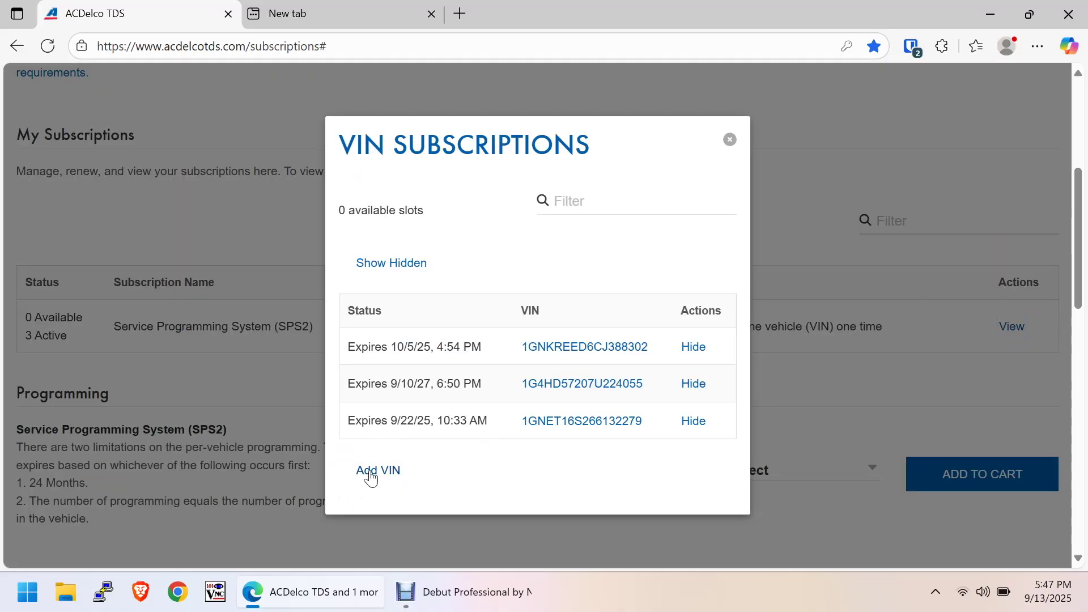
pyautogui.click(581, 391)
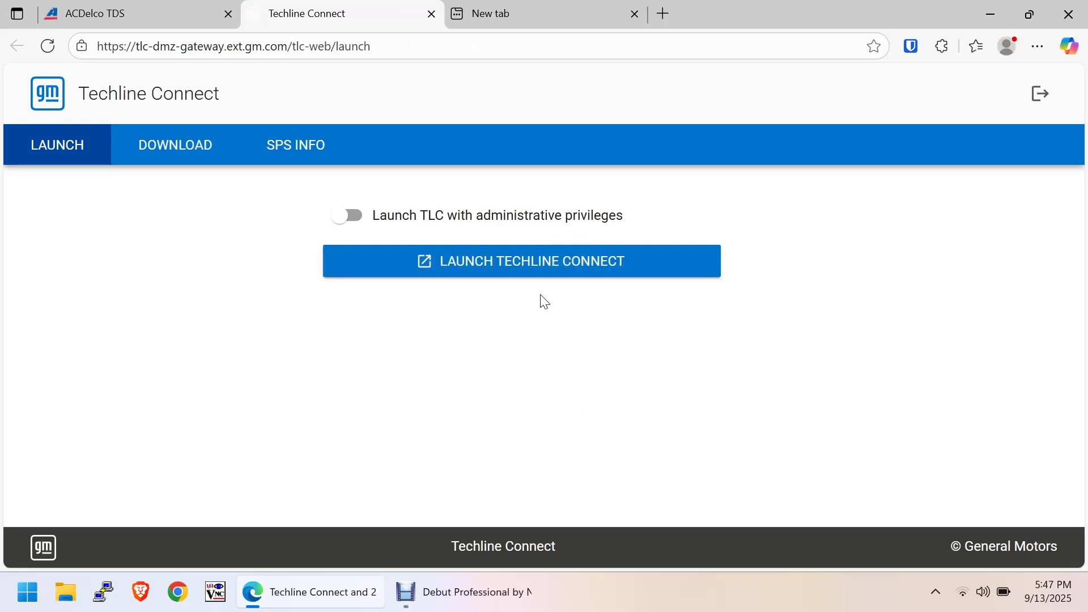
# Step: Relaunch Techline Connect and connect to the vehicle through the MaxiFlash Pro interface
pyautogui.click(554, 260)
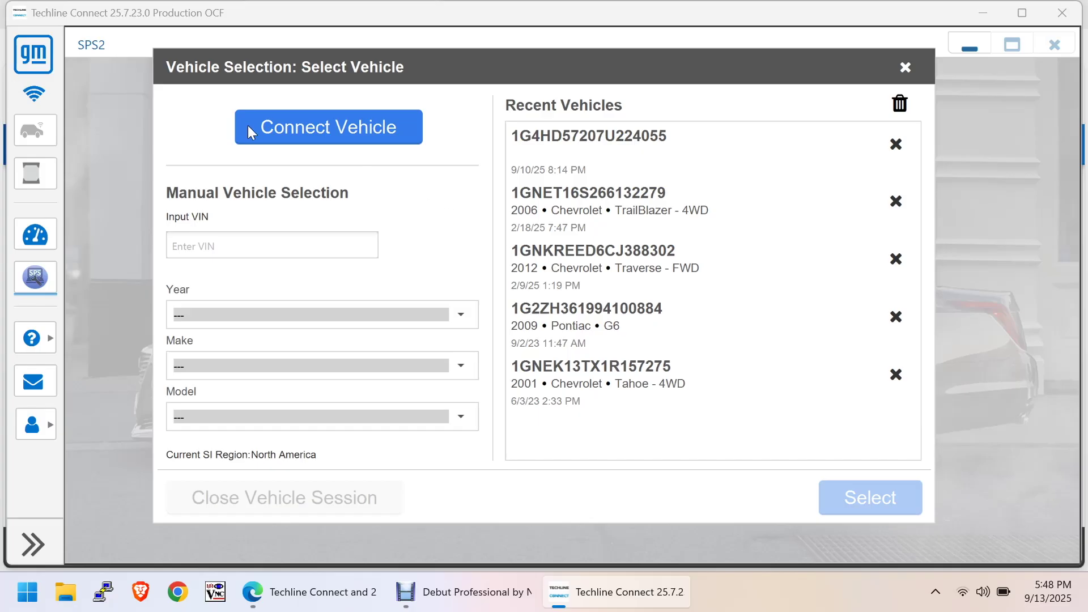
pyautogui.click(317, 137)
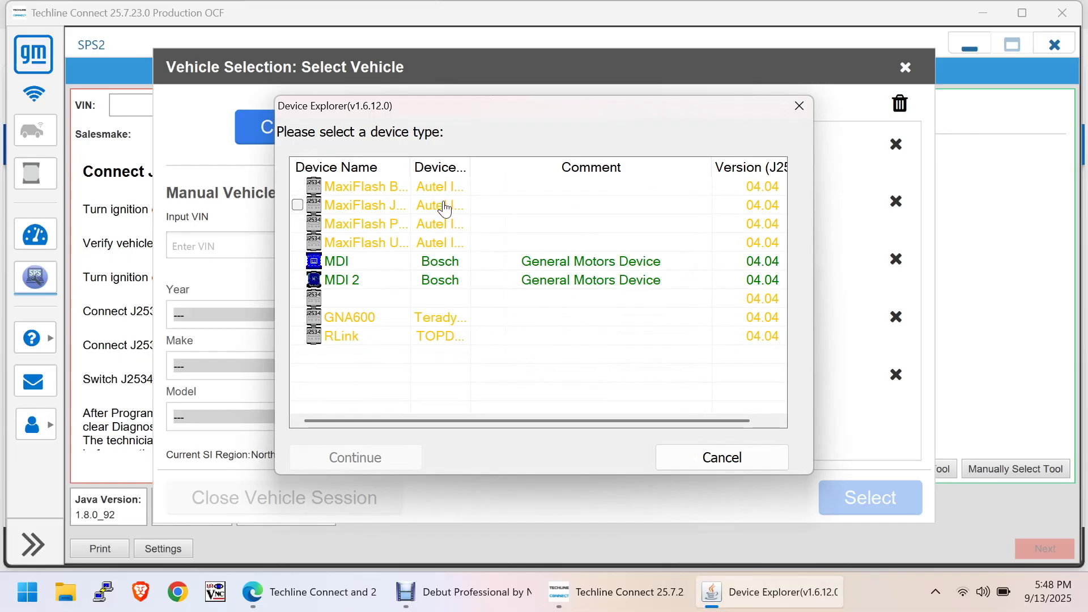
pyautogui.click(389, 225)
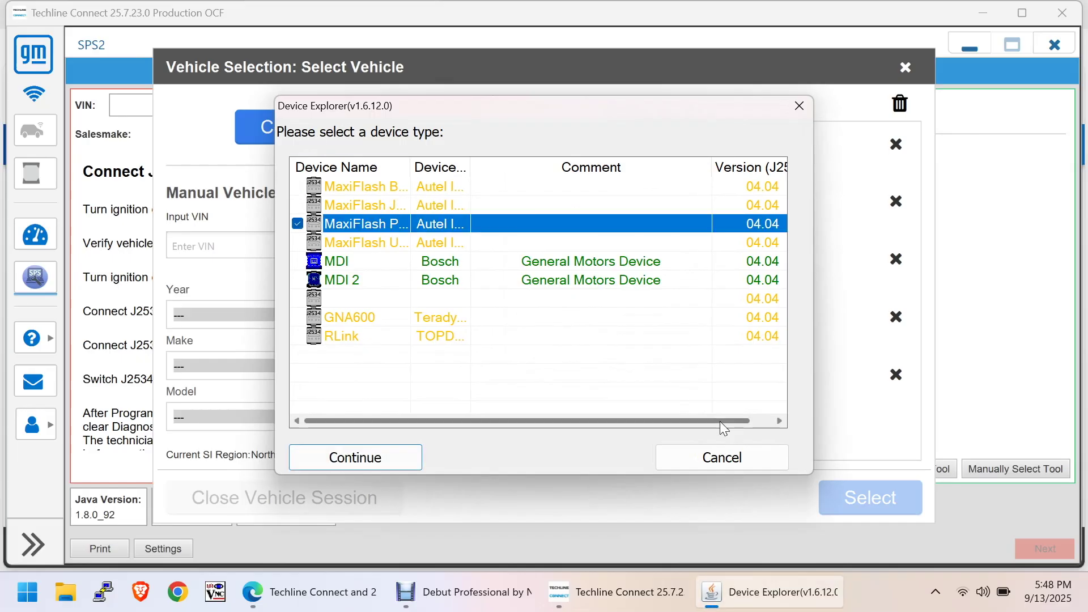
pyautogui.click(336, 455)
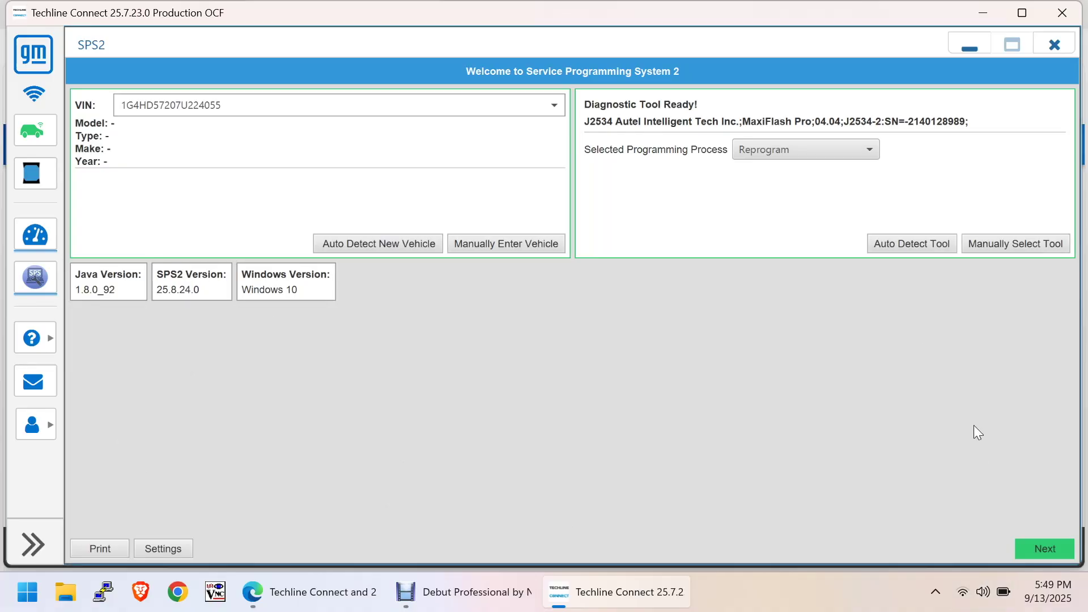
# Step: Select the V.T.D. Vehicle Theft Deterrent controller and proceed to its Learn calibrations
pyautogui.click(1039, 544)
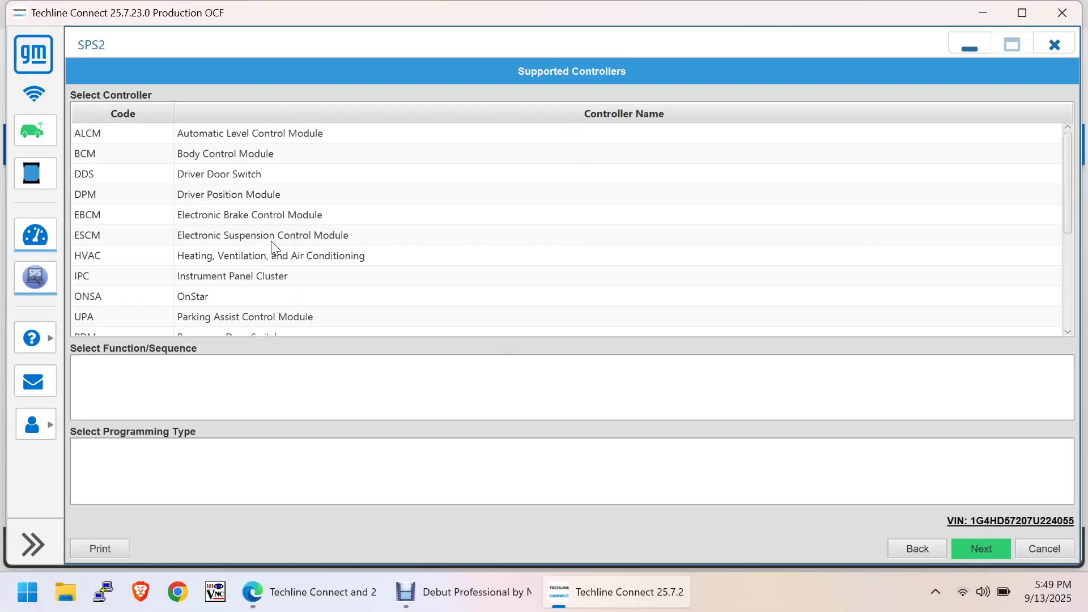
pyautogui.scroll(-3, 120, 245)
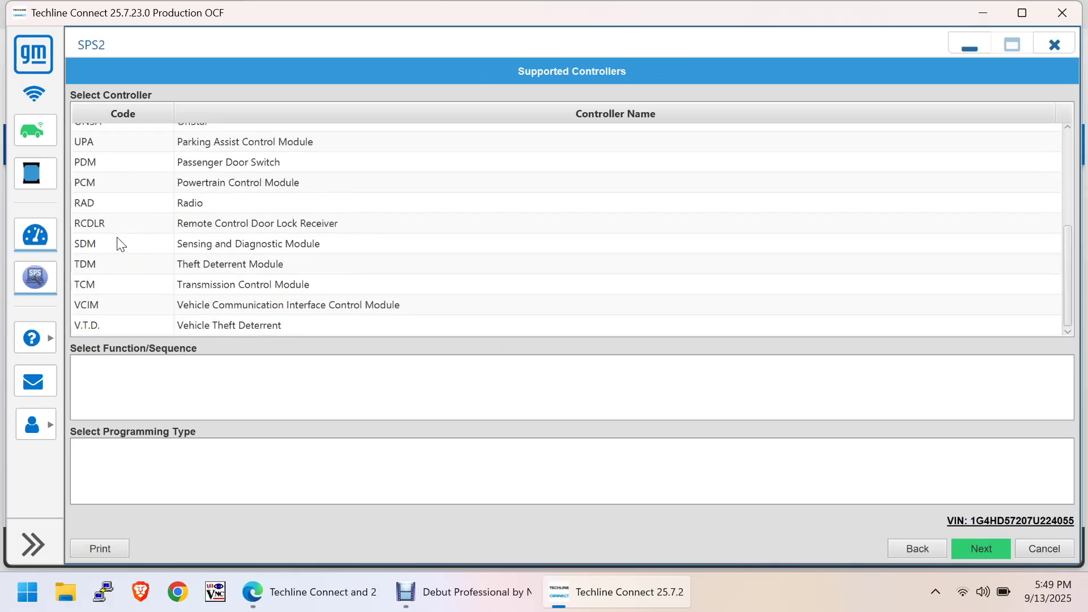
pyautogui.click(106, 324)
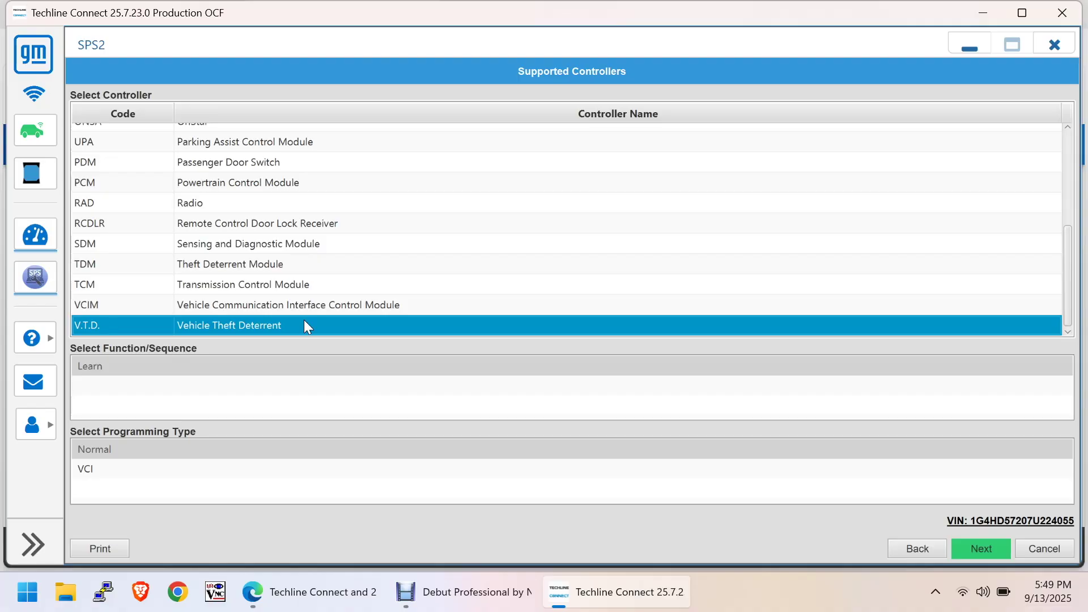
pyautogui.click(968, 544)
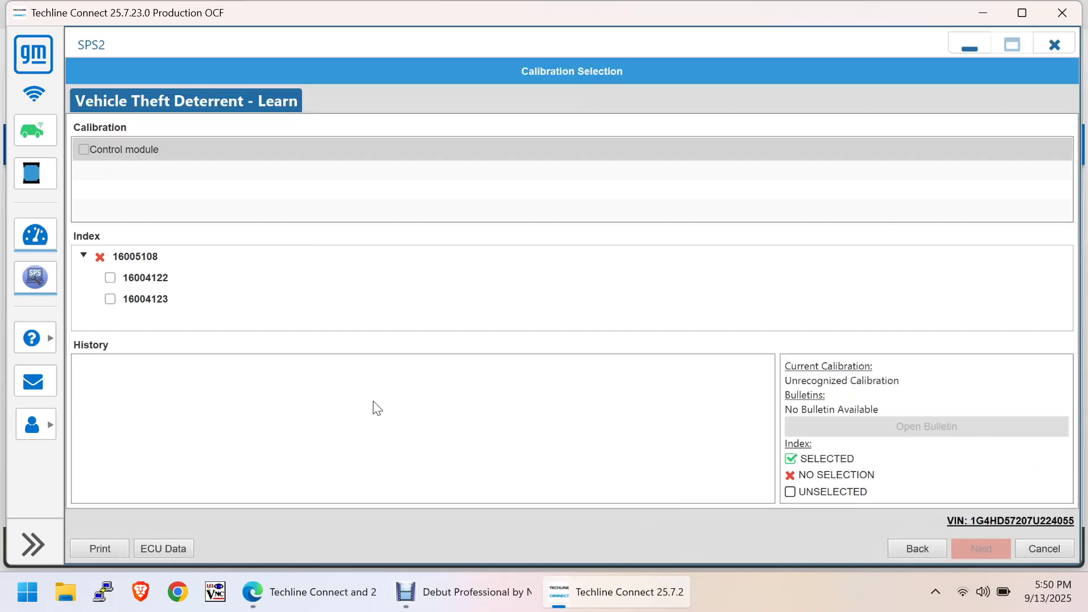
# Step: Compare calibration 16004123 with 16004122, choose 16004122 (ECM or PK3 replaced), and view the Summary
pyautogui.click(159, 299)
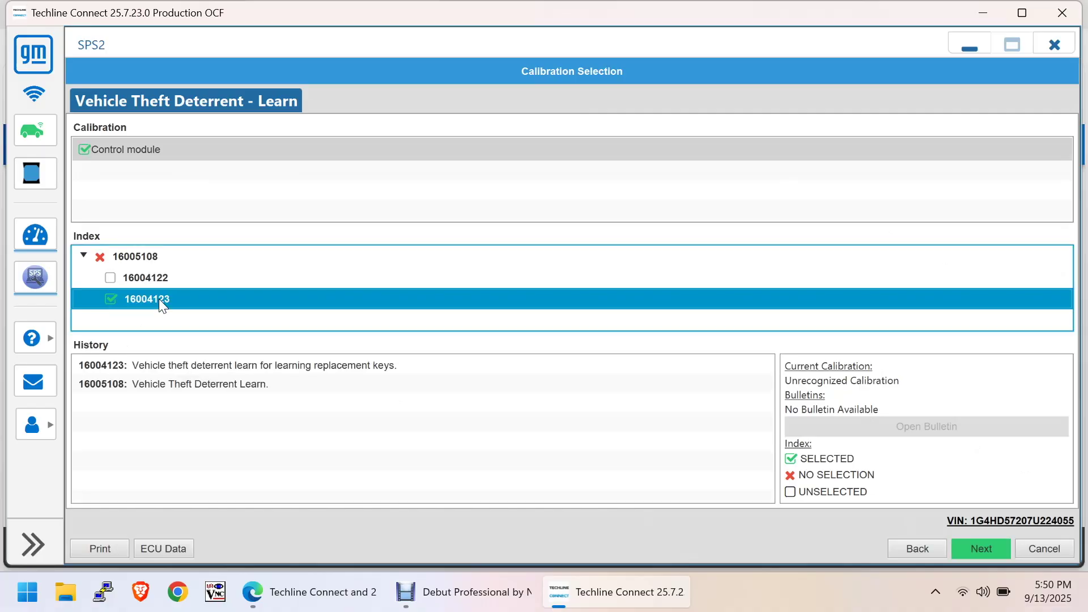
pyautogui.click(198, 366)
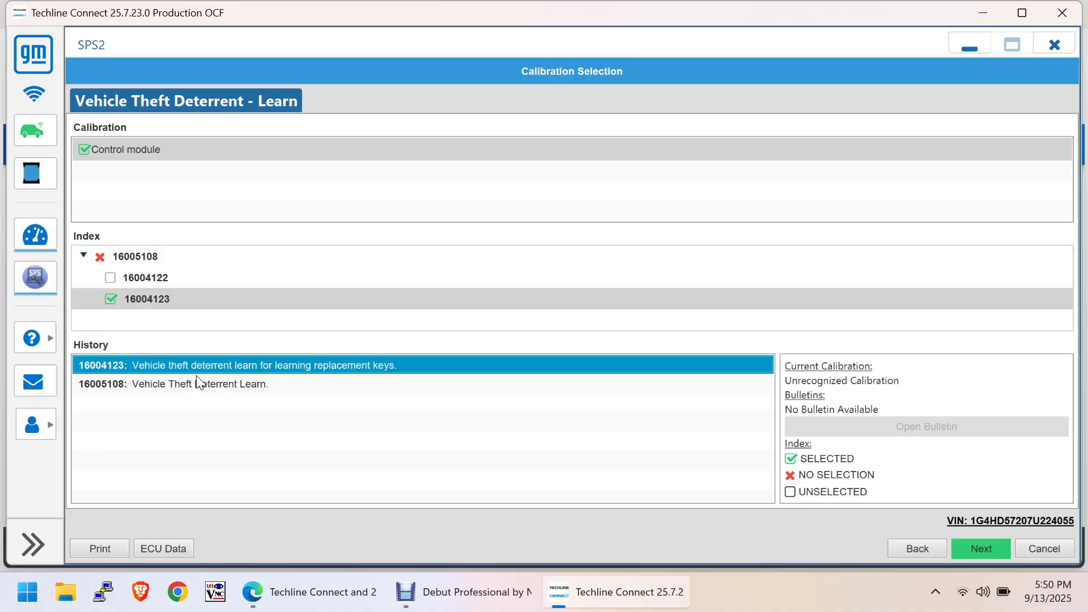
pyautogui.click(198, 384)
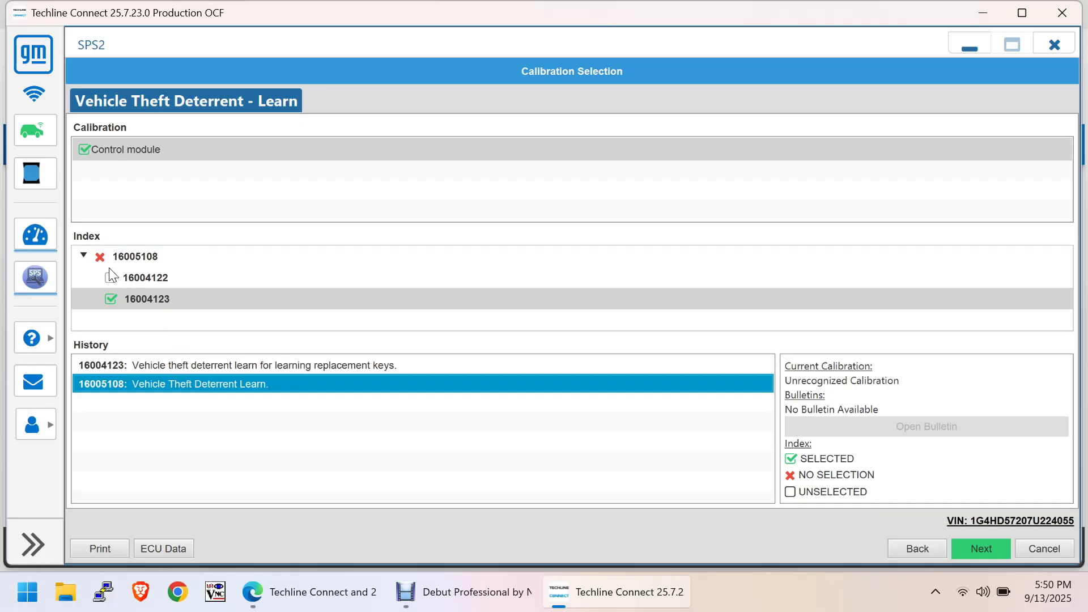
pyautogui.click(123, 280)
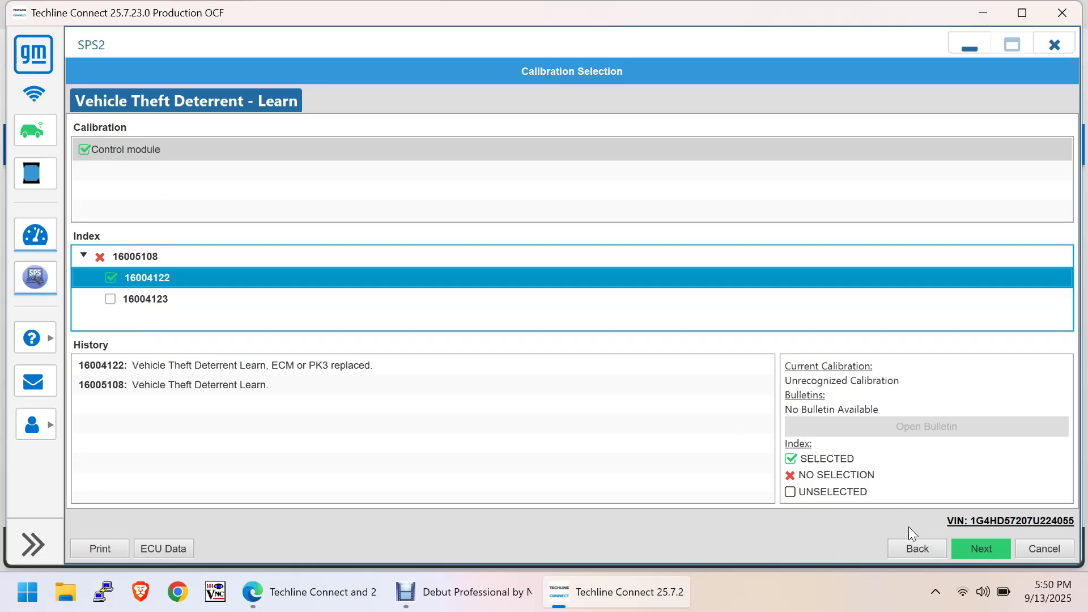
pyautogui.click(978, 548)
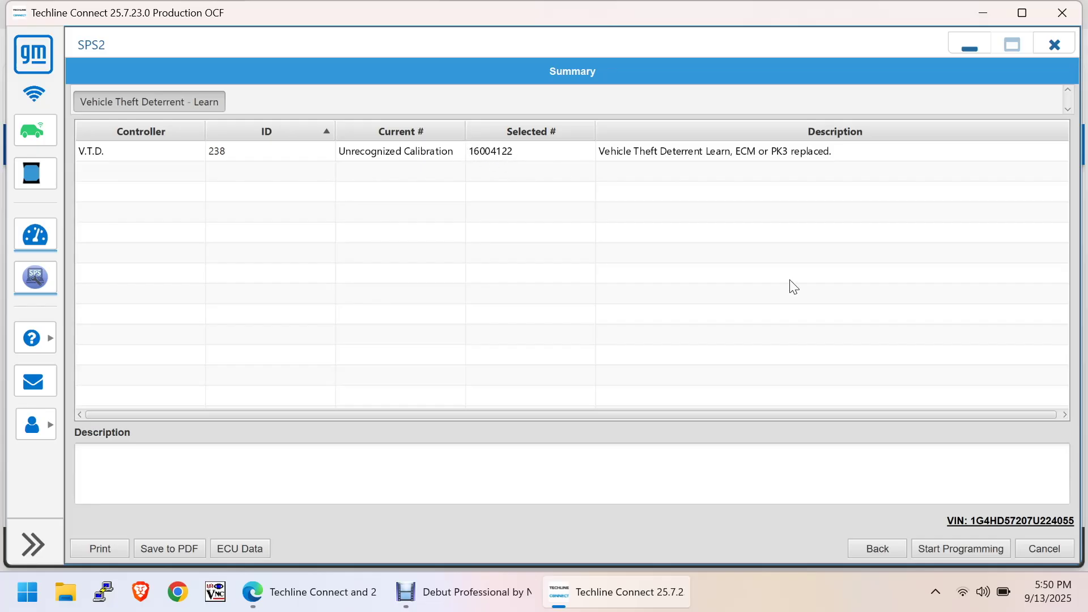
# Step: Start programming the theft deterrent learn and wait while it stalls at Connecting to Vehicle
pyautogui.click(953, 558)
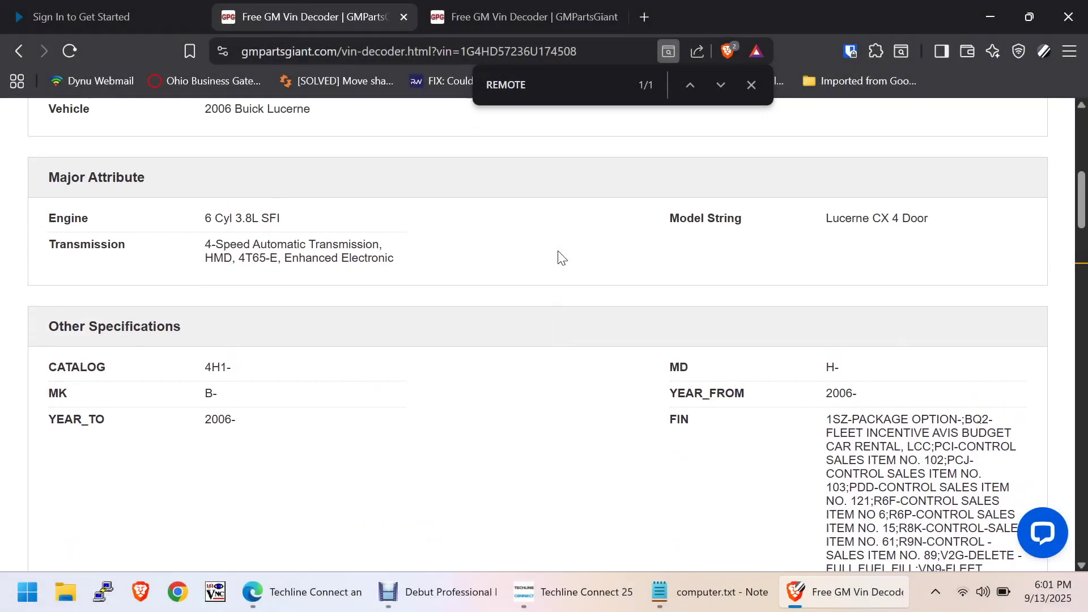
pyautogui.scroll(1, 558, 257)
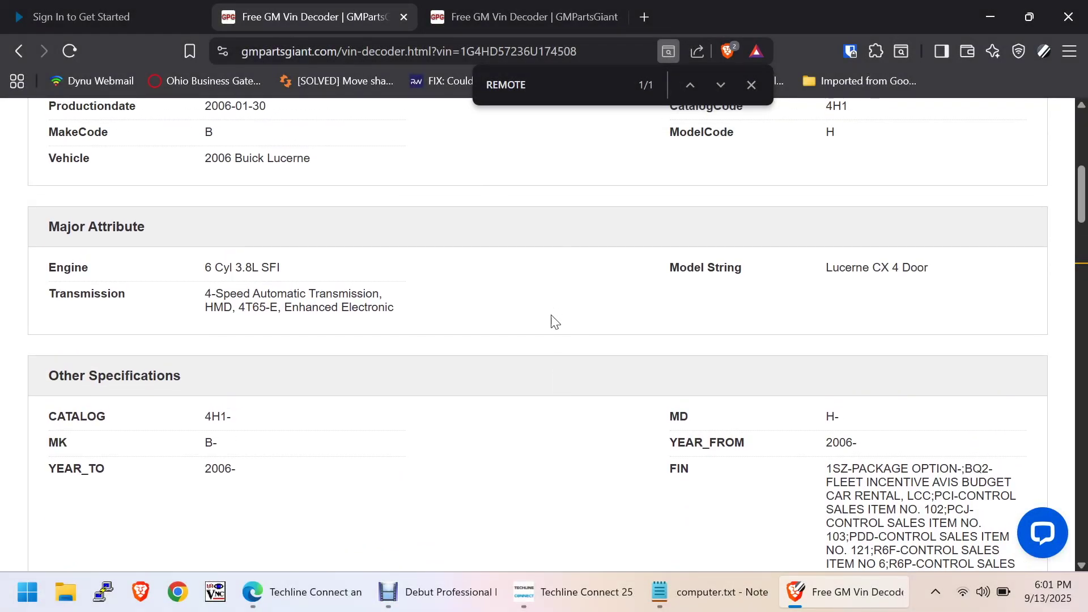
# Step: Scroll the 2006 Lucerne decode to its remote keyless option, then open the 2007 Lucerne's decode
pyautogui.scroll(5, 540, 362)
pyautogui.scroll(-3, 539, 357)
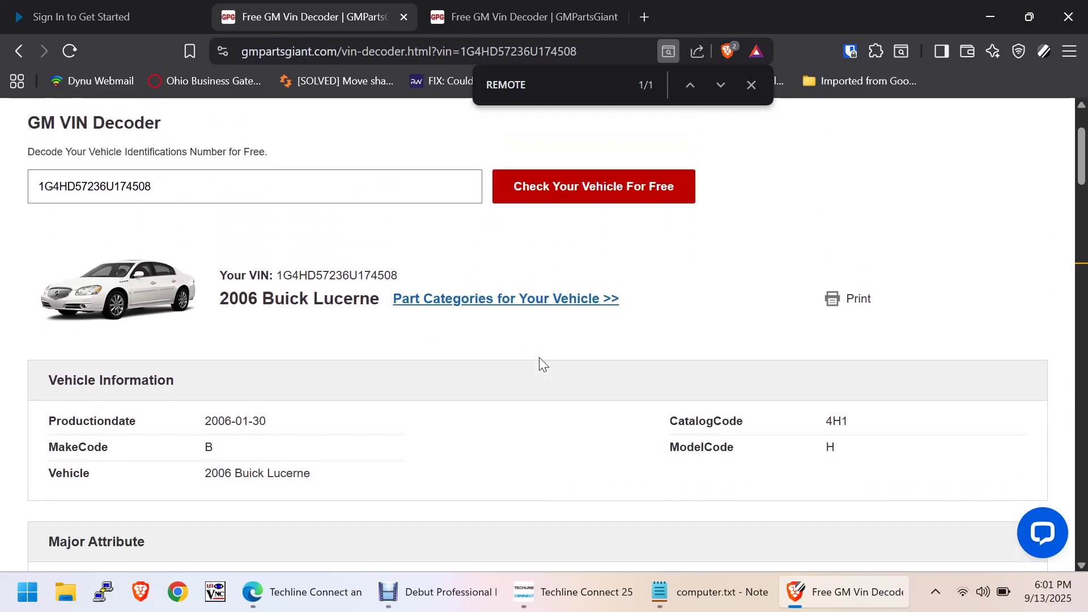
pyautogui.scroll(-2, 539, 358)
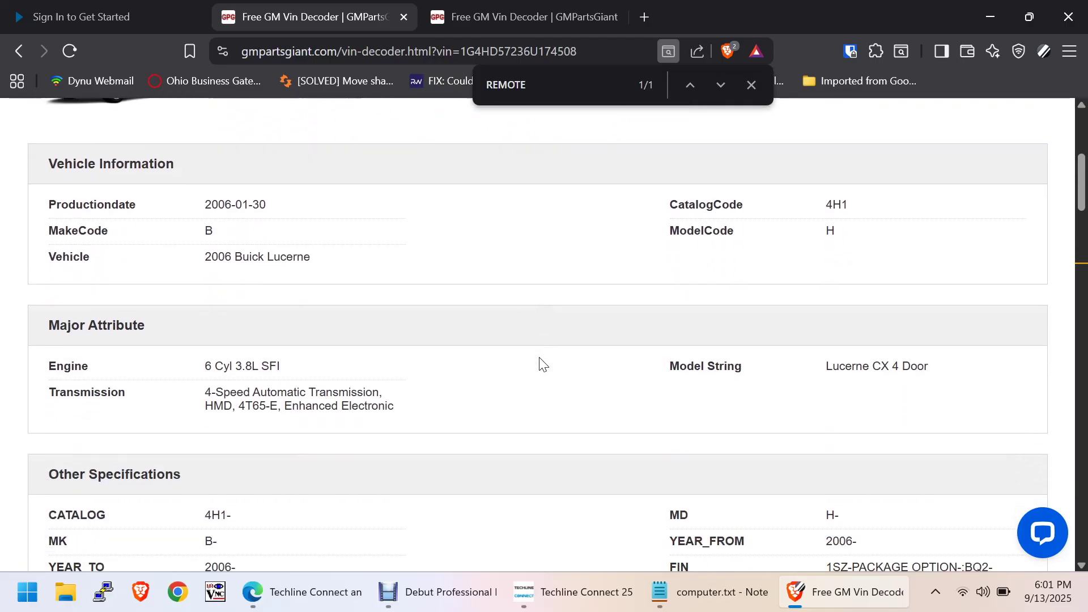
pyautogui.scroll(-10, 543, 363)
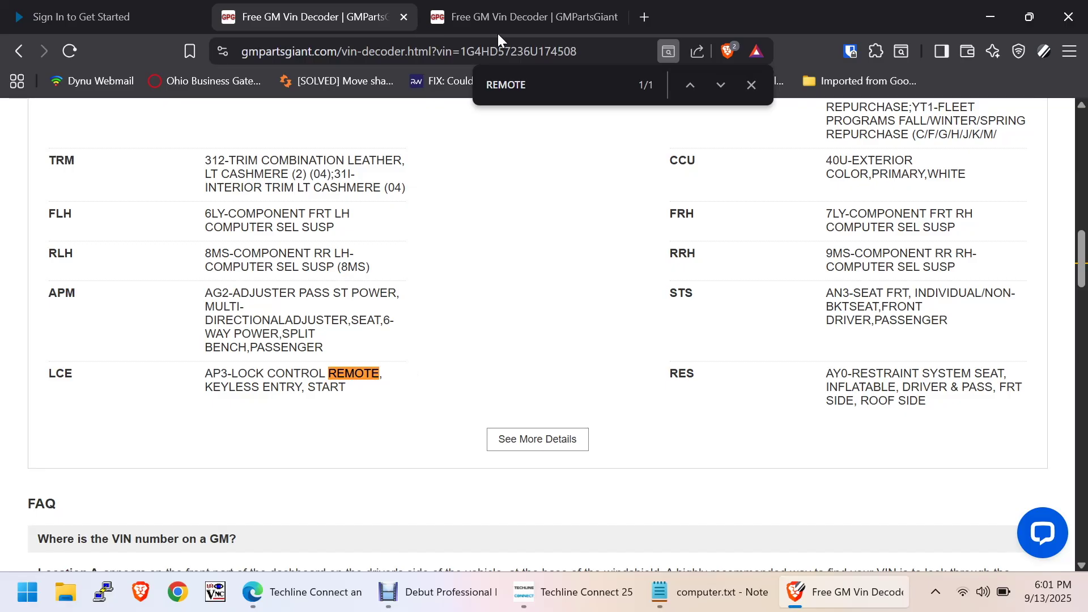
pyautogui.click(498, 17)
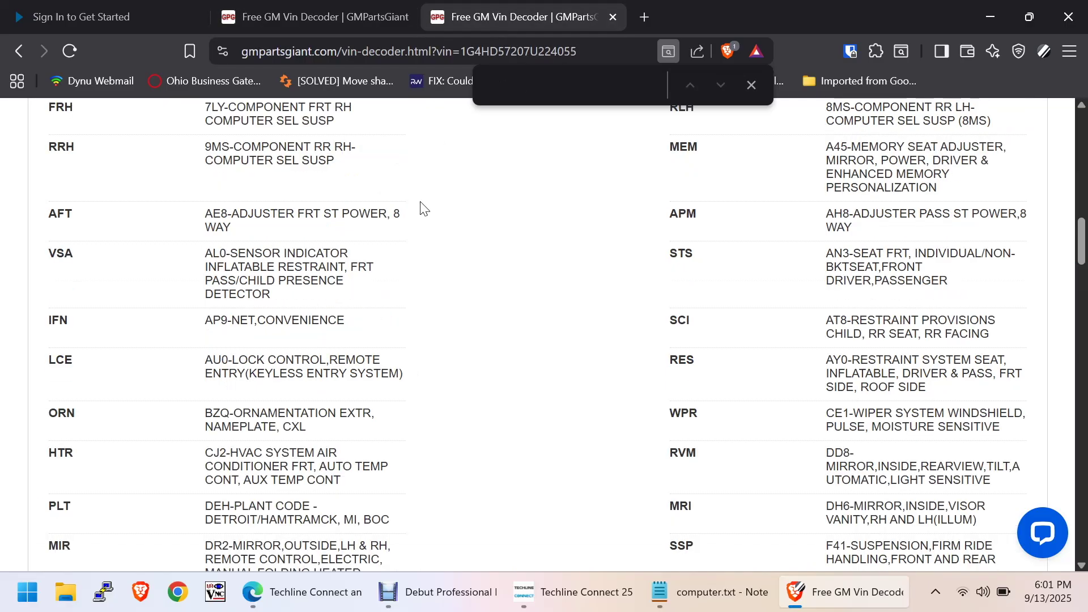
# Step: Scroll the 2007 Lucerne's option codes, including AU0 remote entry and the LCE row
pyautogui.scroll(-6, 424, 209)
pyautogui.scroll(-5, 424, 208)
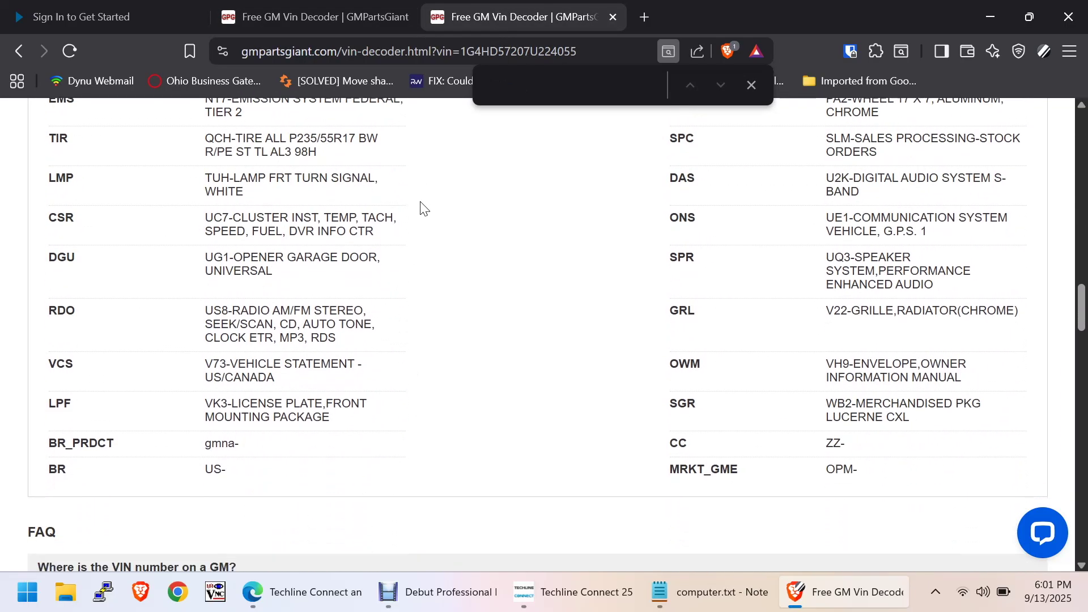
pyautogui.scroll(10, 391, 221)
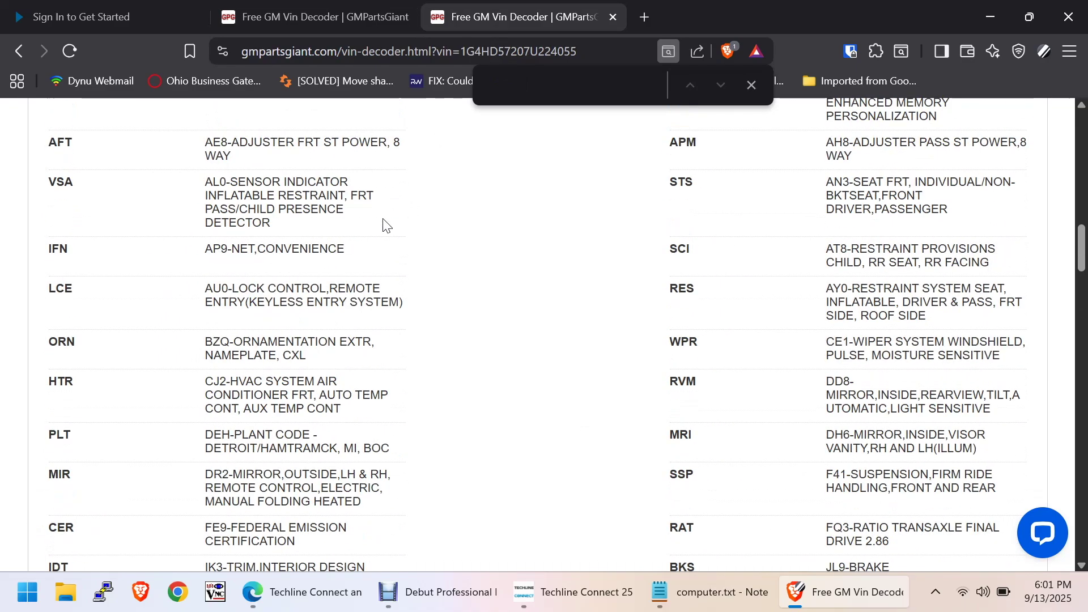
pyautogui.scroll(2, 385, 226)
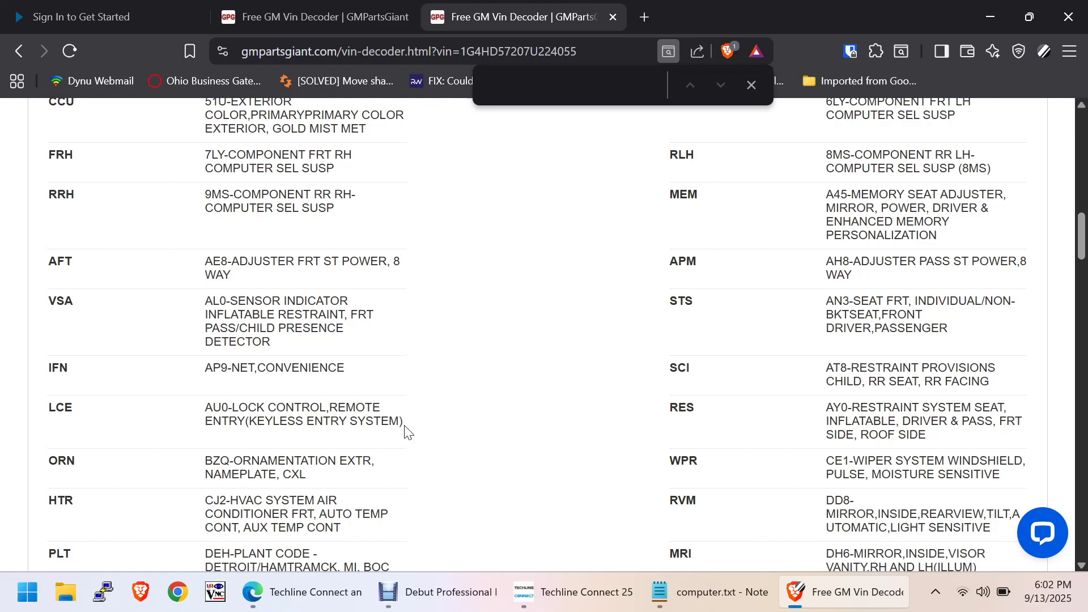
pyautogui.scroll(6, 444, 255)
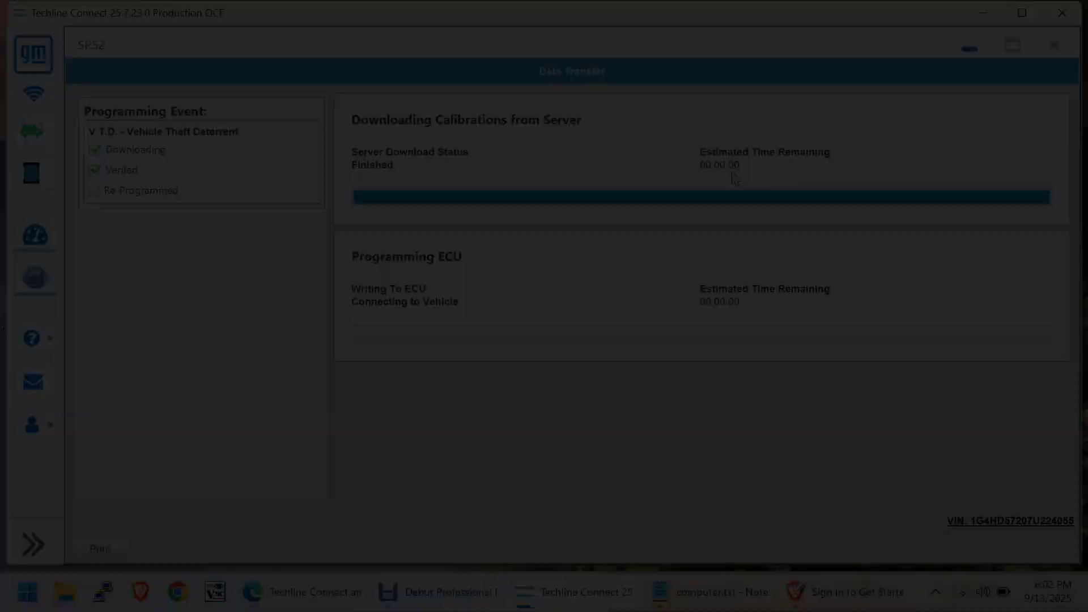